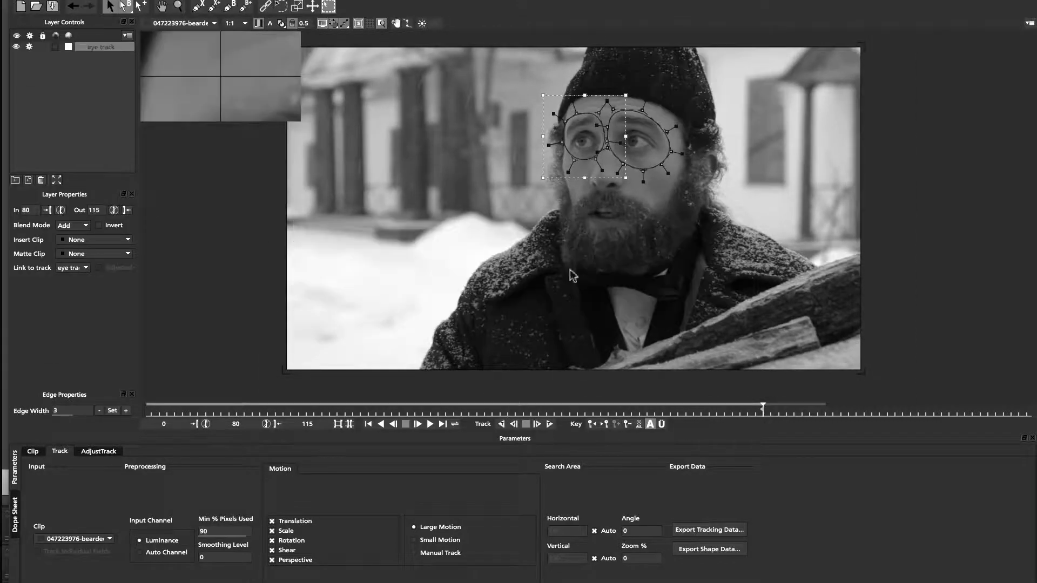
Scrub the Eye Flicker sequence to 01:00:03:08 and examine the man's eyes.
{"action": "key", "text": "alt+bracketleft"}
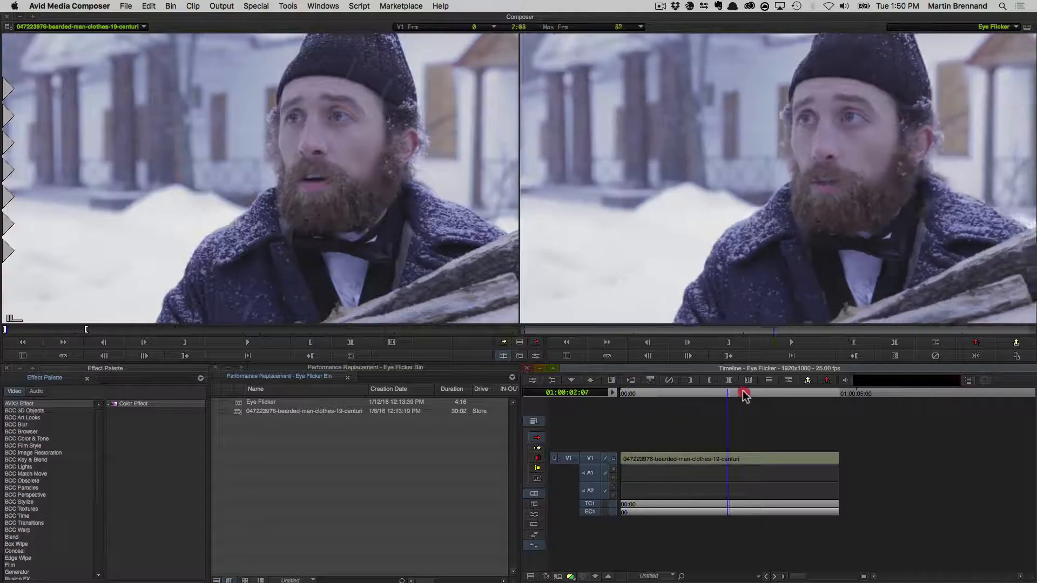
{"action": "mouse_move", "coordinate": [744, 393]}
{"action": "left_mouse_down"}
{"action": "mouse_move", "coordinate": [821, 393]}
{"action": "mouse_move", "coordinate": [637, 400]}
{"action": "mouse_move", "coordinate": [808, 395]}
{"action": "mouse_move", "coordinate": [777, 393]}
{"action": "left_mouse_up"}
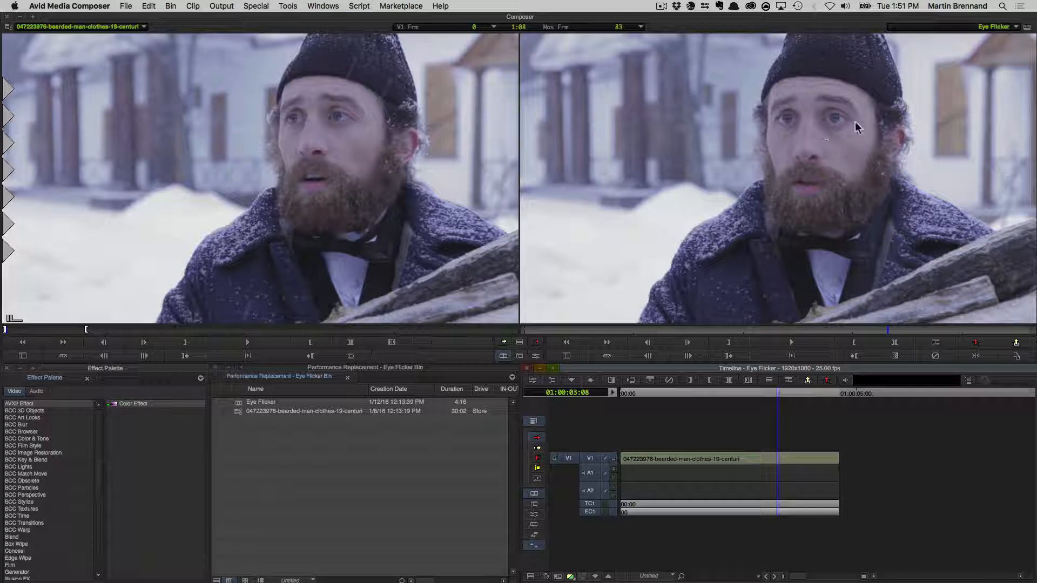
{"action": "left_click", "coordinate": [814, 106]}
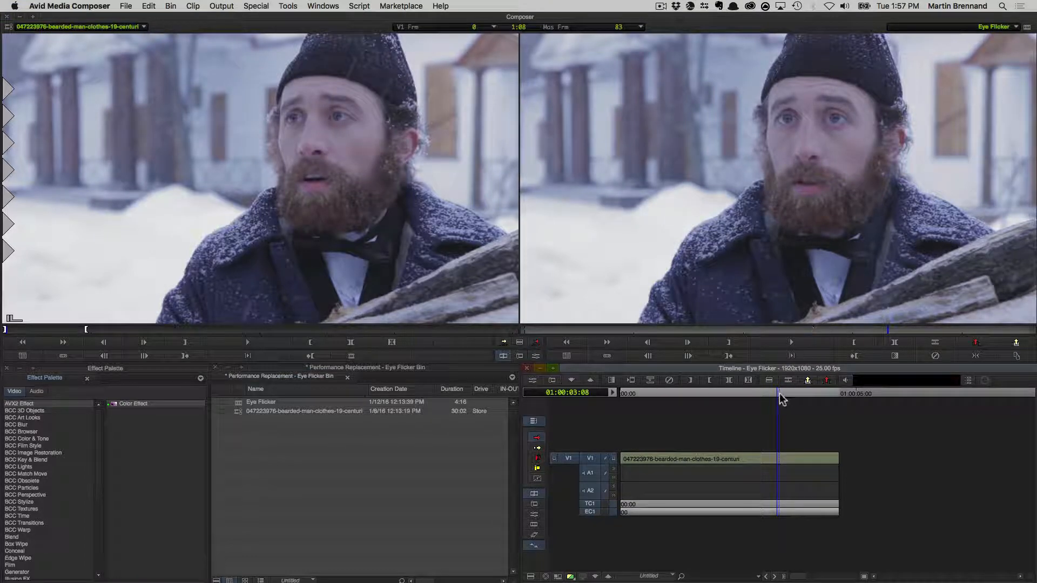
Add edits to the V1 clip at 01:00:03:05 and 01:00:03:11 to isolate the eye flicker.
{"action": "left_click_drag", "start_coordinate": [779, 398], "coordinate": [773, 398]}
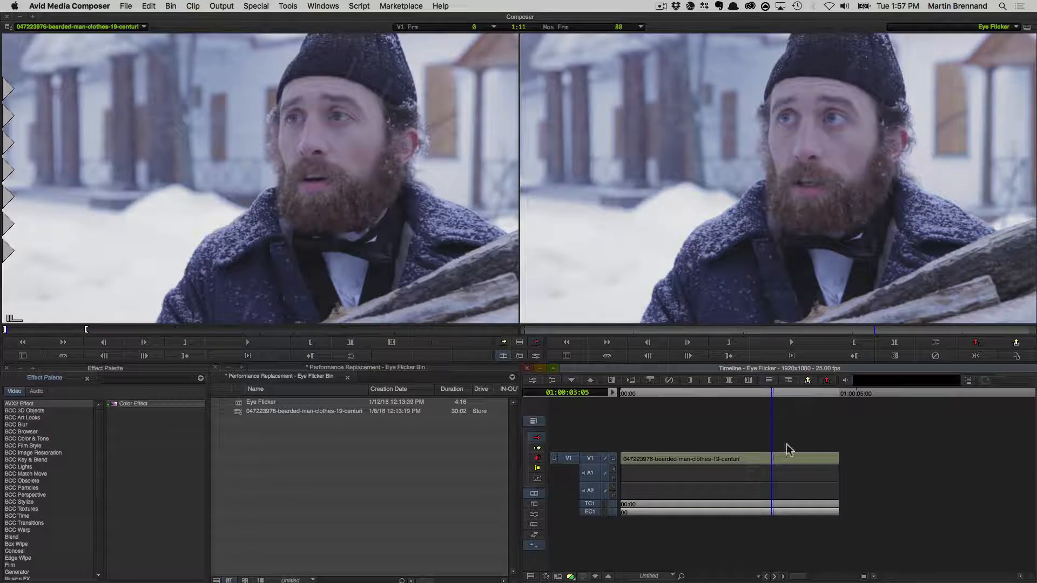
{"action": "left_click", "coordinate": [785, 458]}
{"action": "left_click", "coordinate": [771, 379]}
{"action": "left_click", "coordinate": [778, 397]}
{"action": "left_click_drag", "start_coordinate": [778, 398], "coordinate": [784, 400]}
{"action": "left_click", "coordinate": [788, 381]}
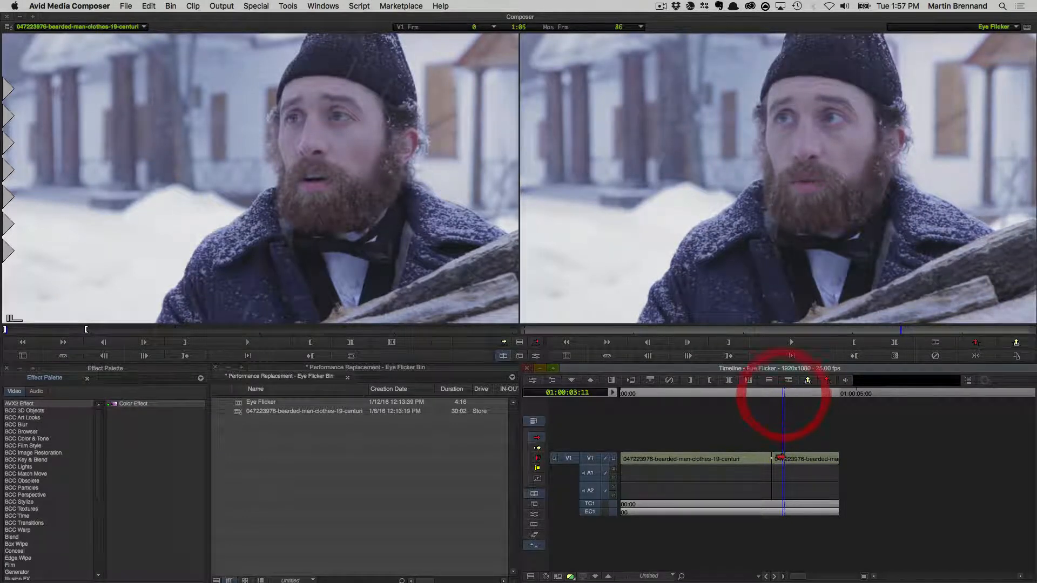
{"action": "left_click", "coordinate": [787, 382]}
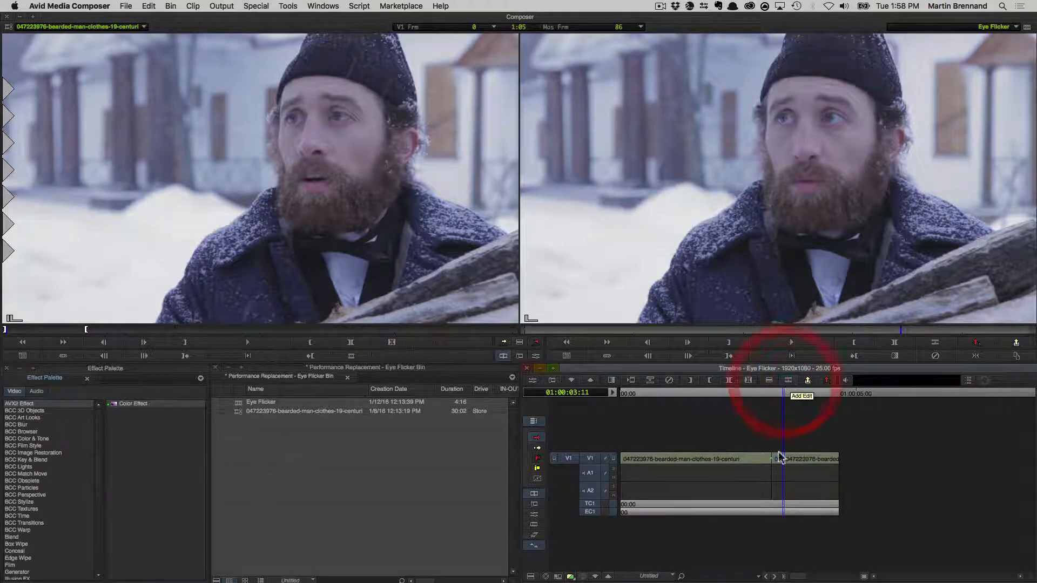
{"action": "left_click", "coordinate": [779, 459]}
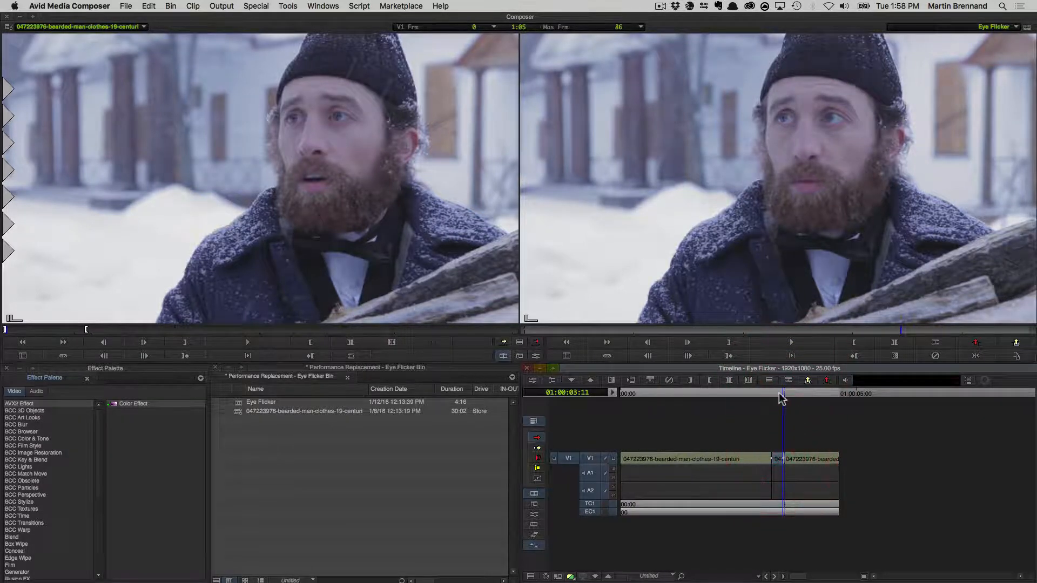
{"action": "left_click_drag", "start_coordinate": [782, 398], "coordinate": [782, 400]}
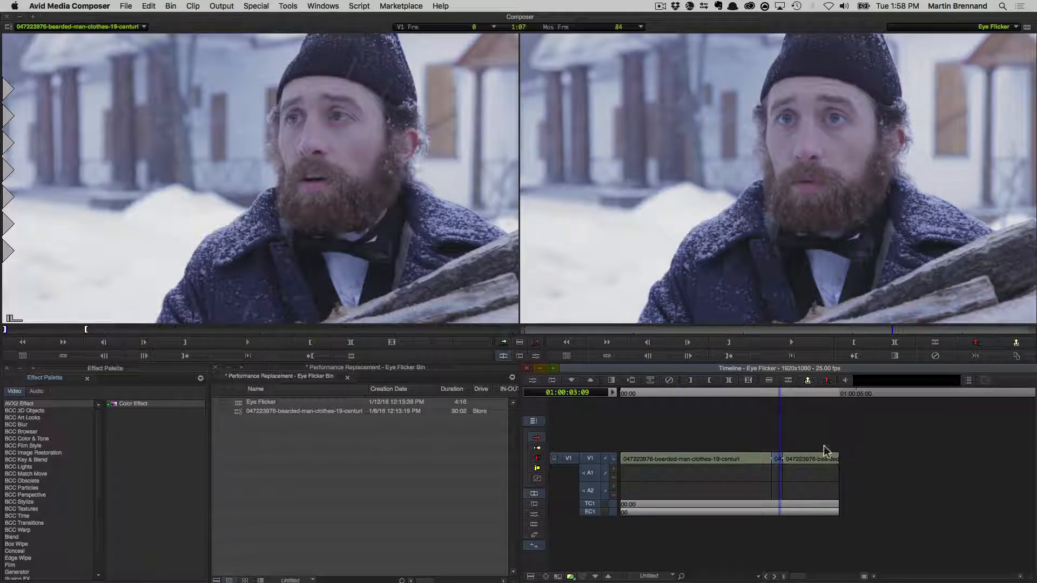
Add a second video track and move all the clip segments from V1 up to V2.
{"action": "right_click", "coordinate": [638, 444]}
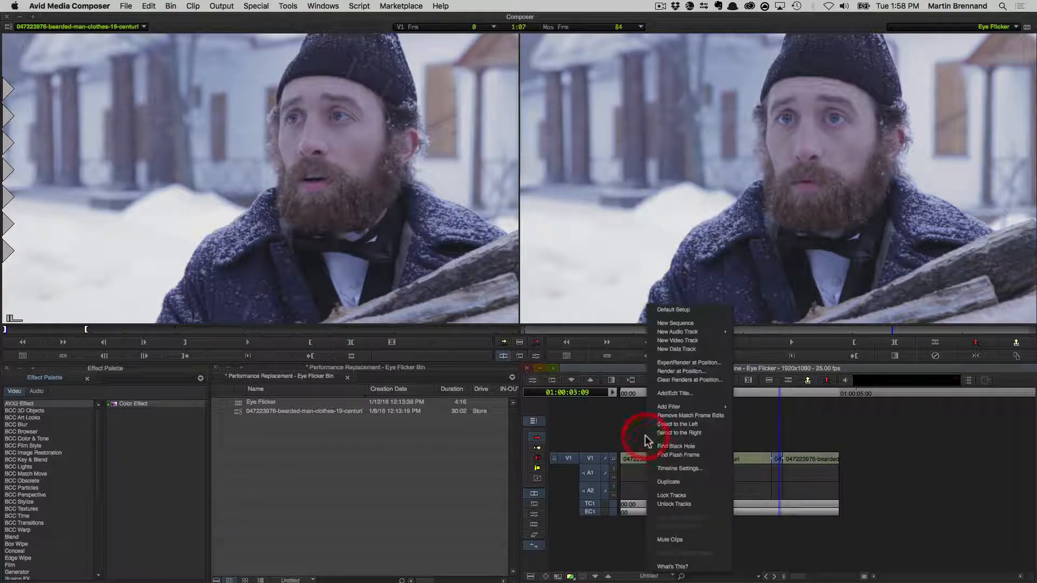
{"action": "left_click", "coordinate": [673, 333]}
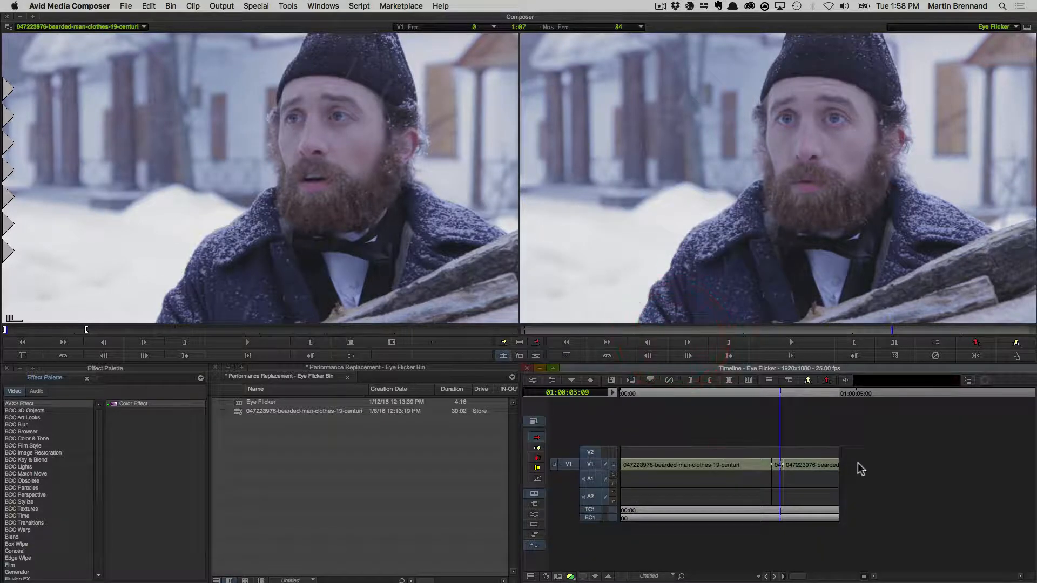
{"action": "left_click", "coordinate": [820, 465]}
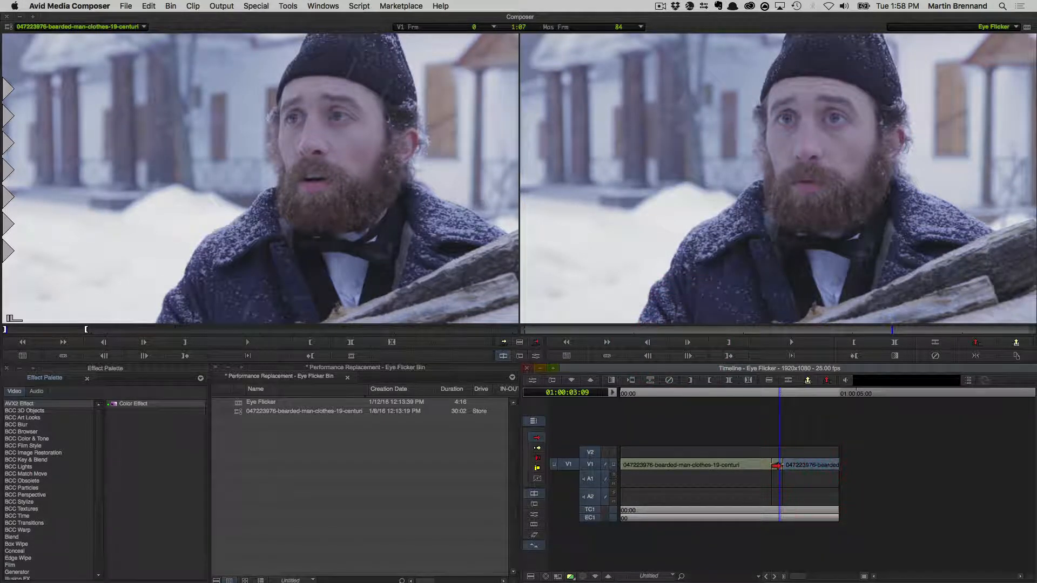
{"action": "left_click", "coordinate": [753, 465], "text": "shift"}
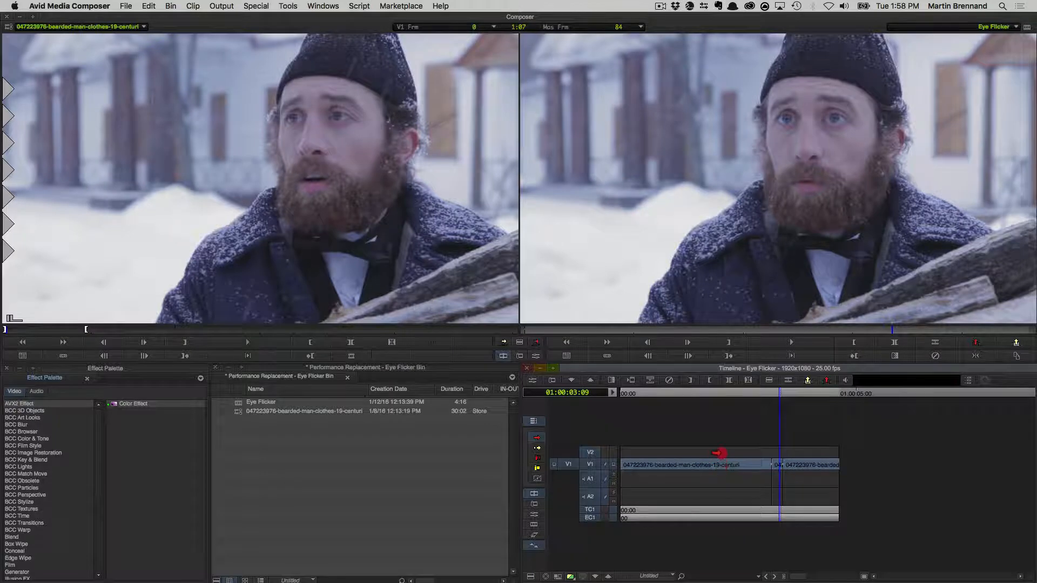
{"action": "left_click_drag", "start_coordinate": [719, 451], "coordinate": [720, 452]}
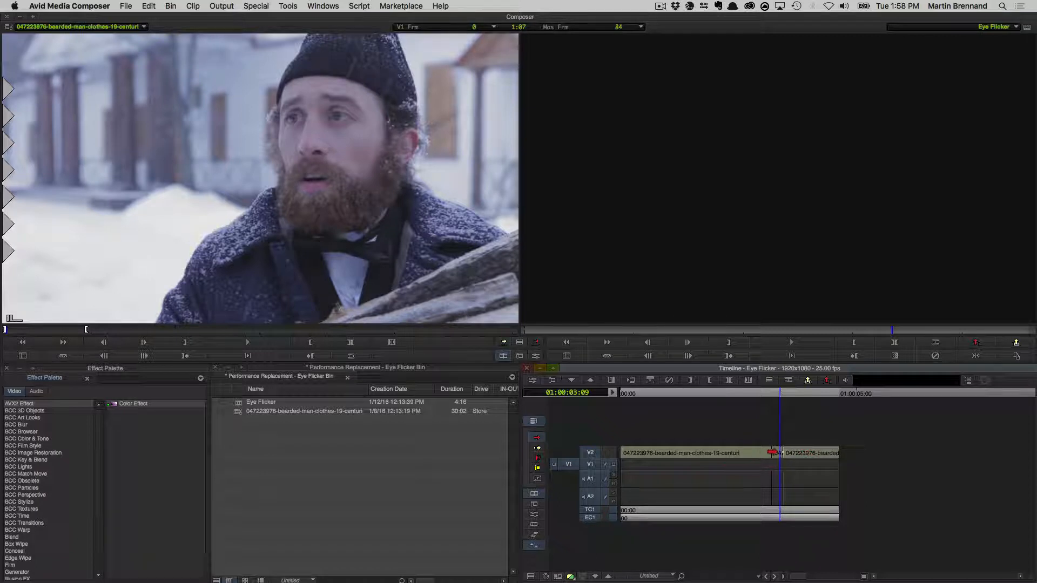
Duplicate the short middle segment so that it sits on both V1 and V2 at the same time position.
{"action": "left_click", "coordinate": [774, 452]}
{"action": "left_click_drag", "start_coordinate": [778, 454], "coordinate": [773, 456]}
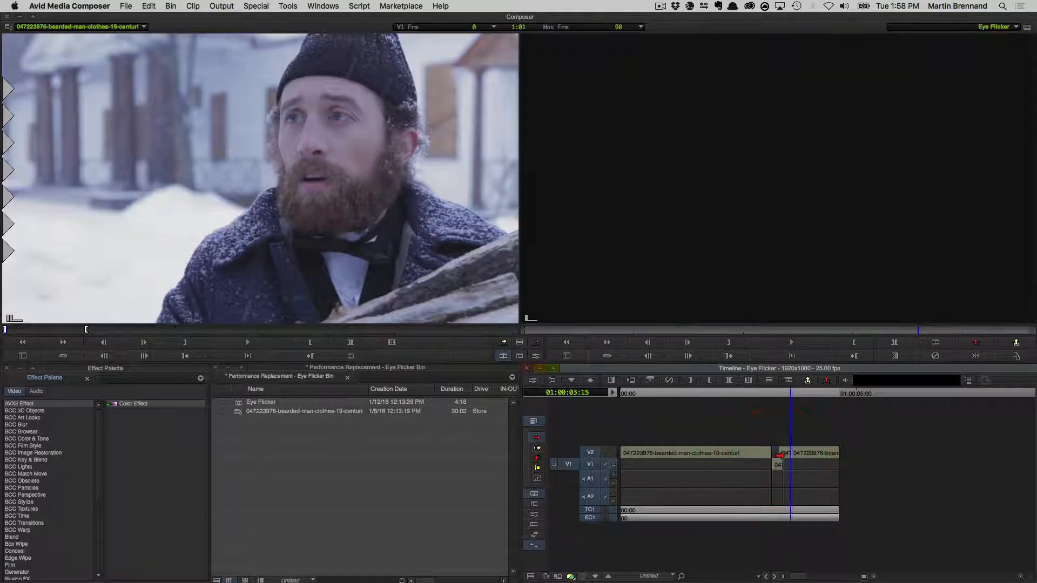
{"action": "left_click_drag", "start_coordinate": [778, 400], "coordinate": [773, 394]}
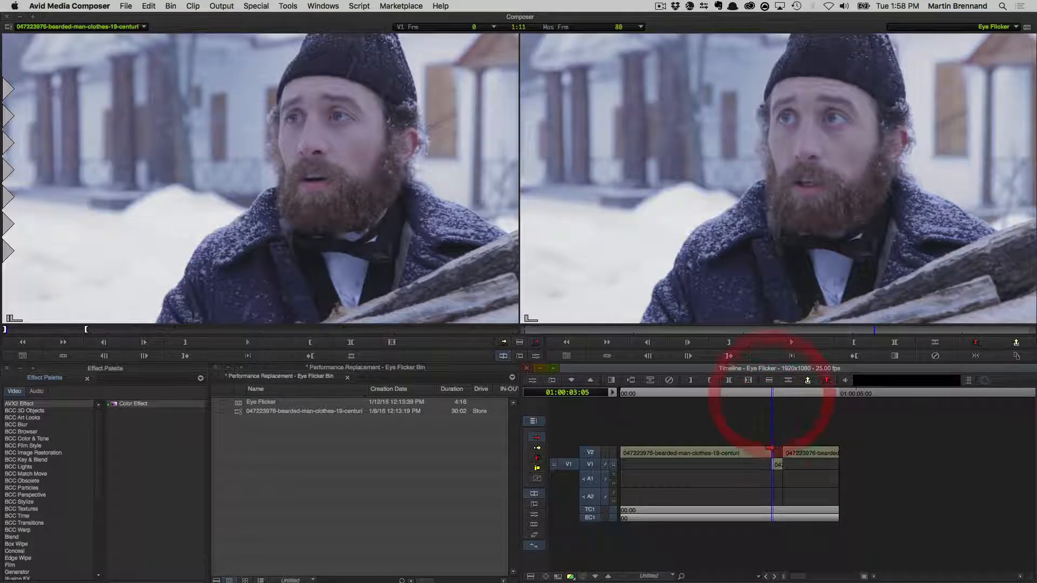
{"action": "left_click", "coordinate": [761, 453]}
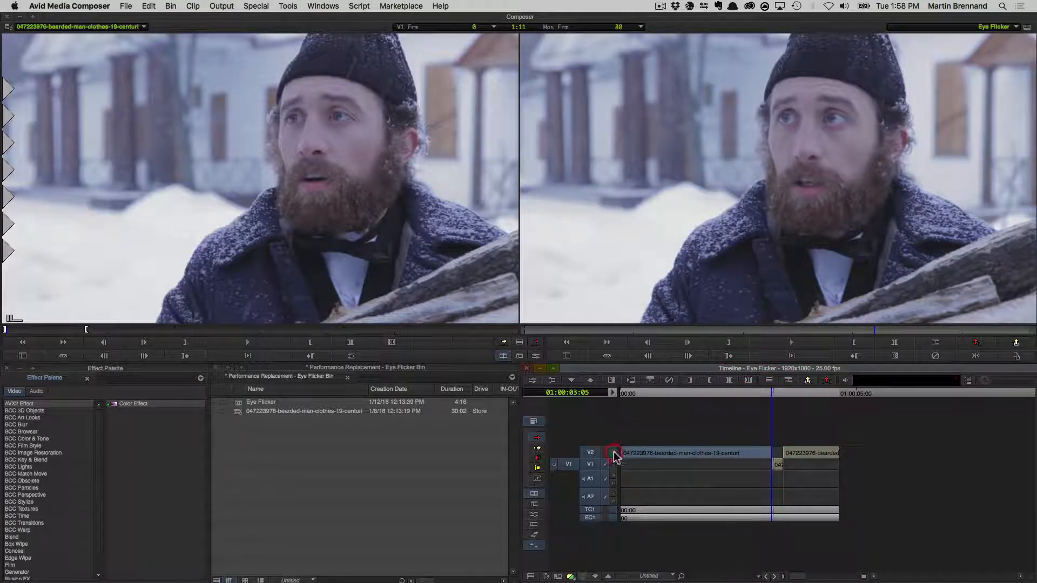
{"action": "left_click", "coordinate": [781, 453]}
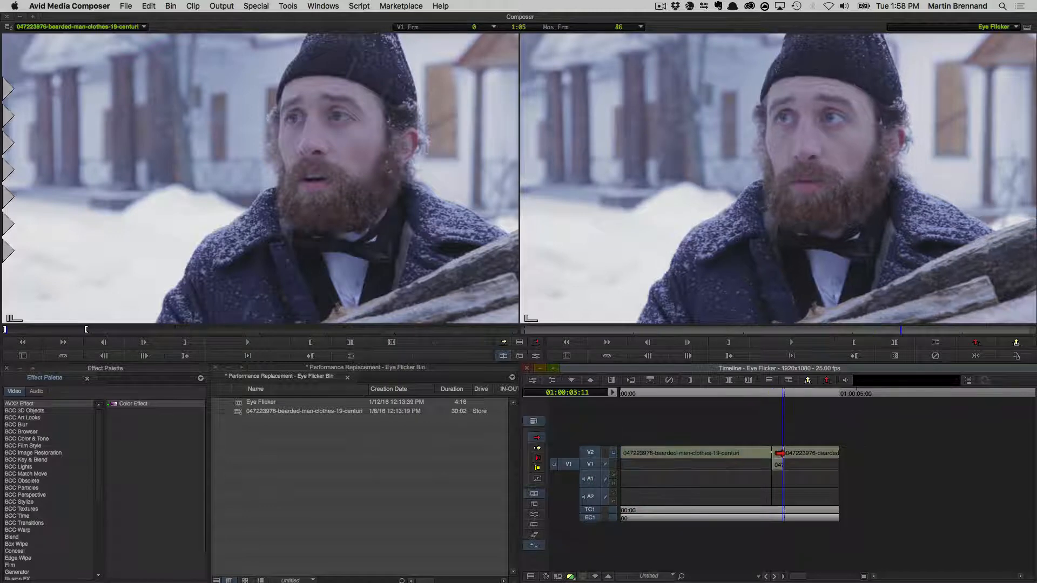
{"action": "left_click_drag", "start_coordinate": [786, 395], "coordinate": [776, 403]}
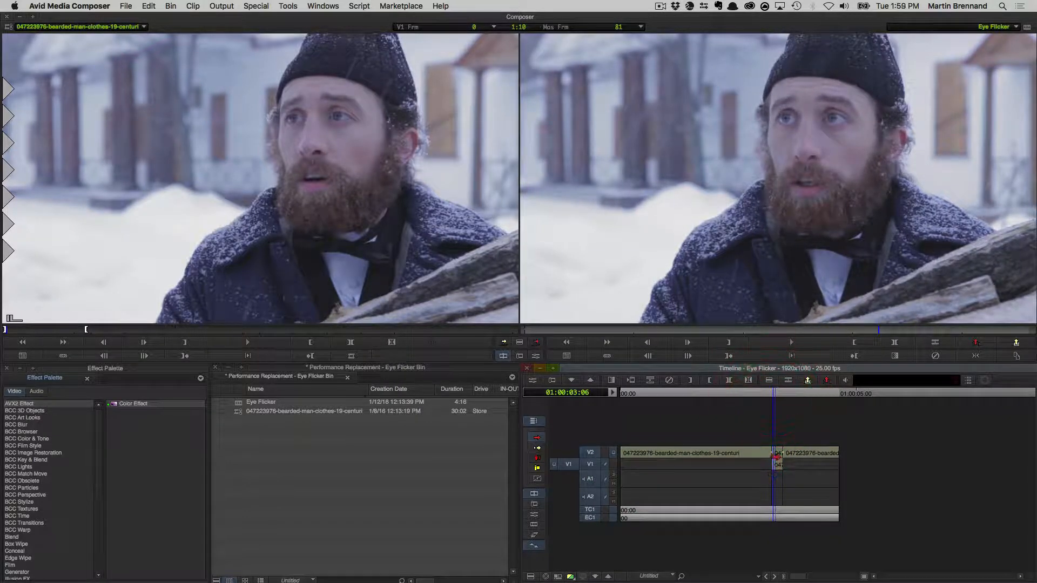
{"action": "left_click", "coordinate": [778, 459]}
{"action": "left_click", "coordinate": [779, 454]}
{"action": "left_click", "coordinate": [779, 465]}
{"action": "left_click", "coordinate": [778, 454]}
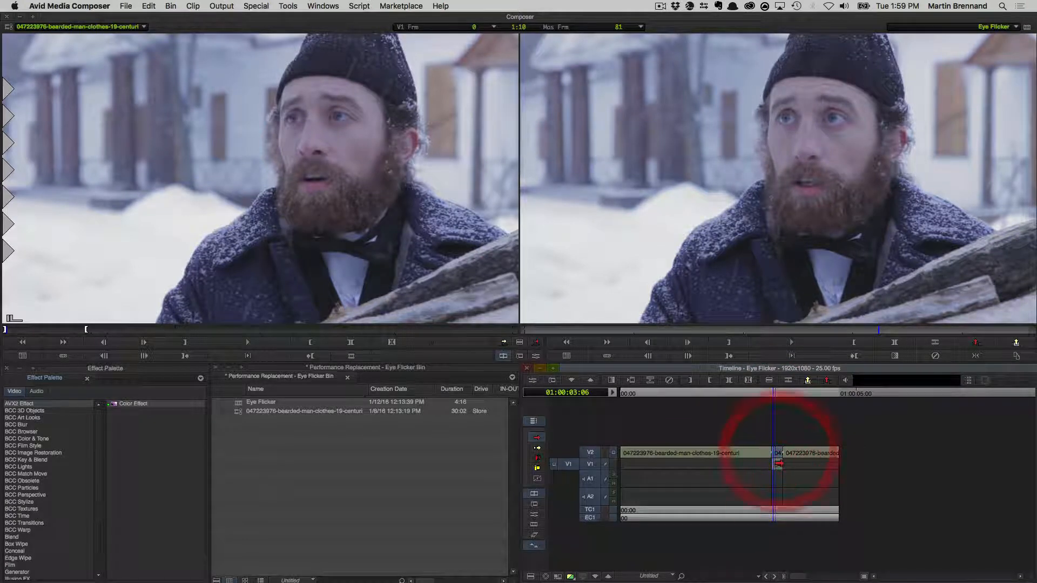
{"action": "left_click", "coordinate": [783, 465]}
{"action": "left_click", "coordinate": [780, 454]}
{"action": "left_click", "coordinate": [779, 464]}
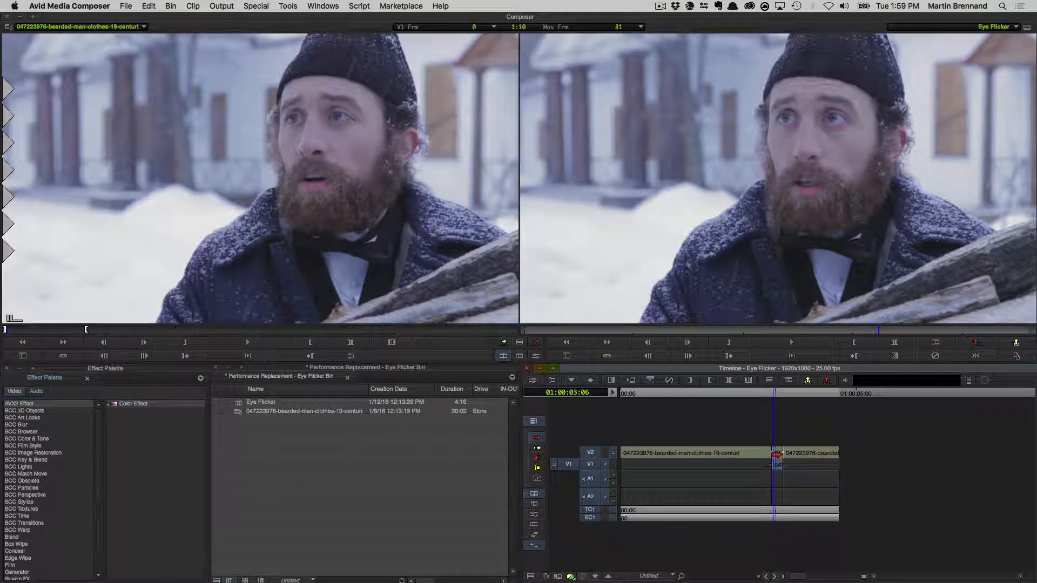
{"action": "left_click", "coordinate": [781, 455]}
{"action": "left_click", "coordinate": [782, 465]}
{"action": "left_click", "coordinate": [776, 453]}
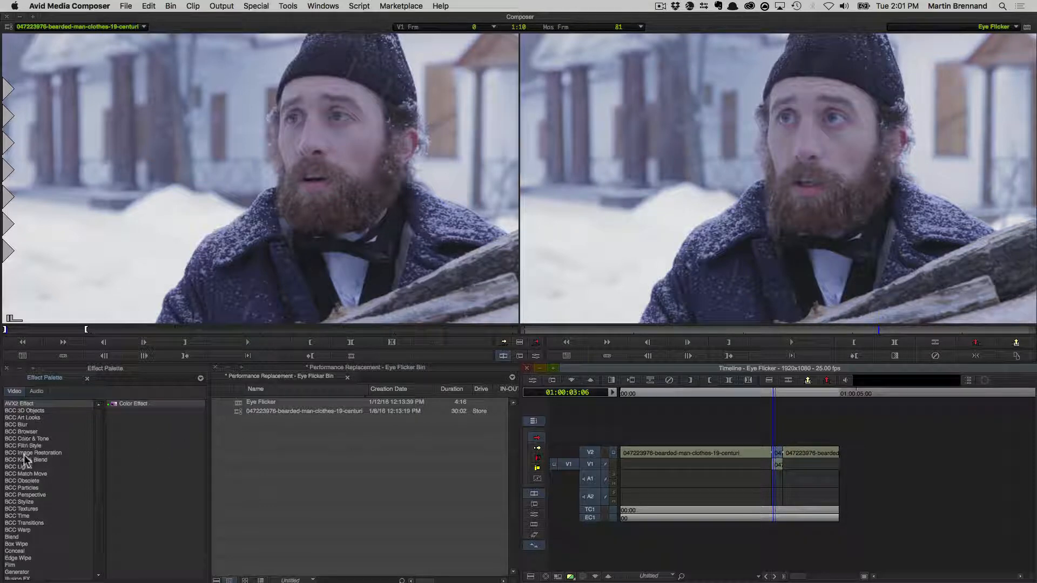
Apply the BCC Composite effect from the BCC Key & Blend category to the short middle segment on V2.
{"action": "left_click", "coordinate": [35, 419]}
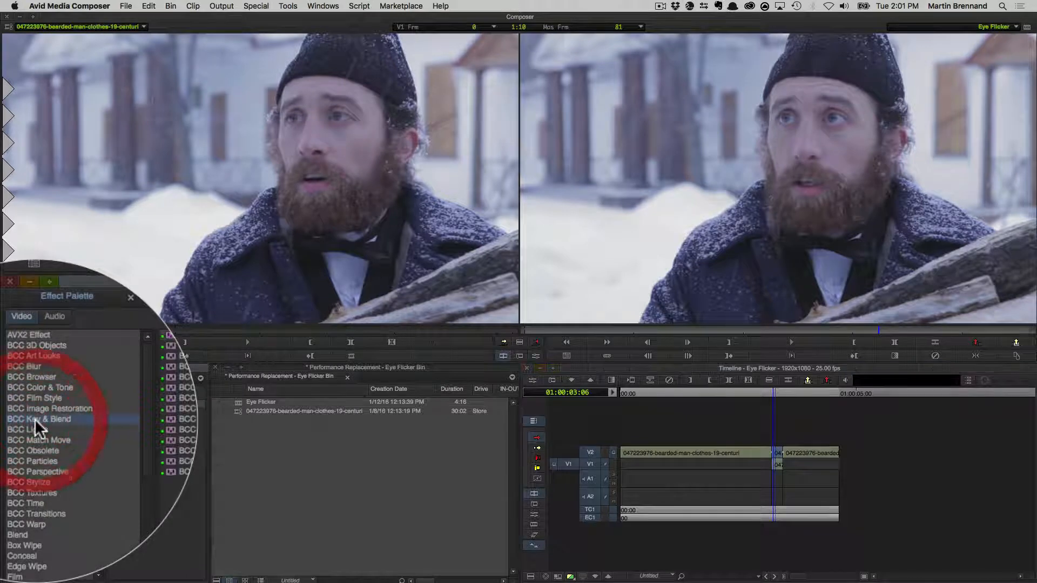
{"action": "left_click", "coordinate": [161, 419]}
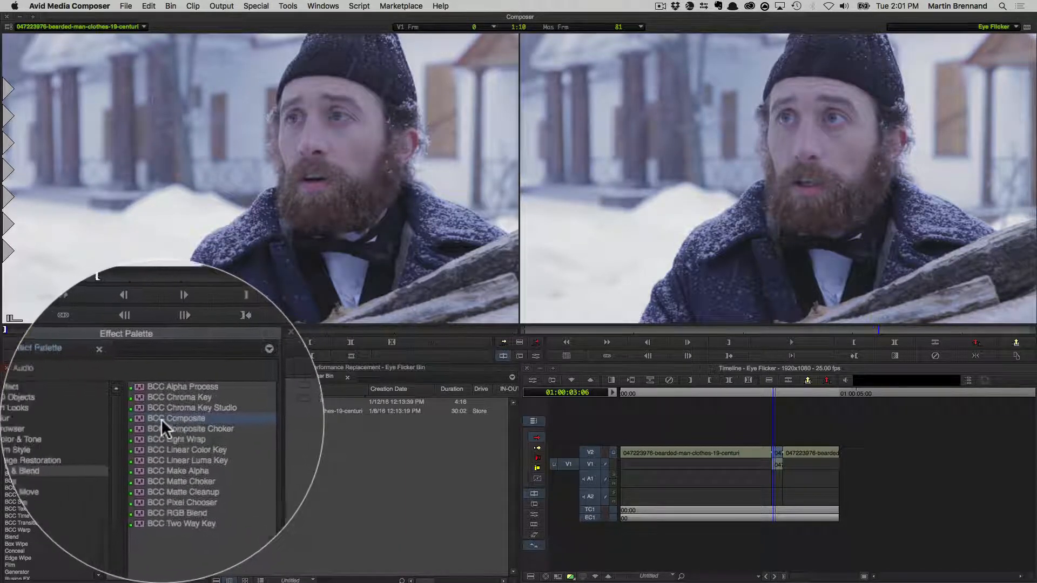
{"action": "left_click_drag", "start_coordinate": [135, 425], "coordinate": [776, 454]}
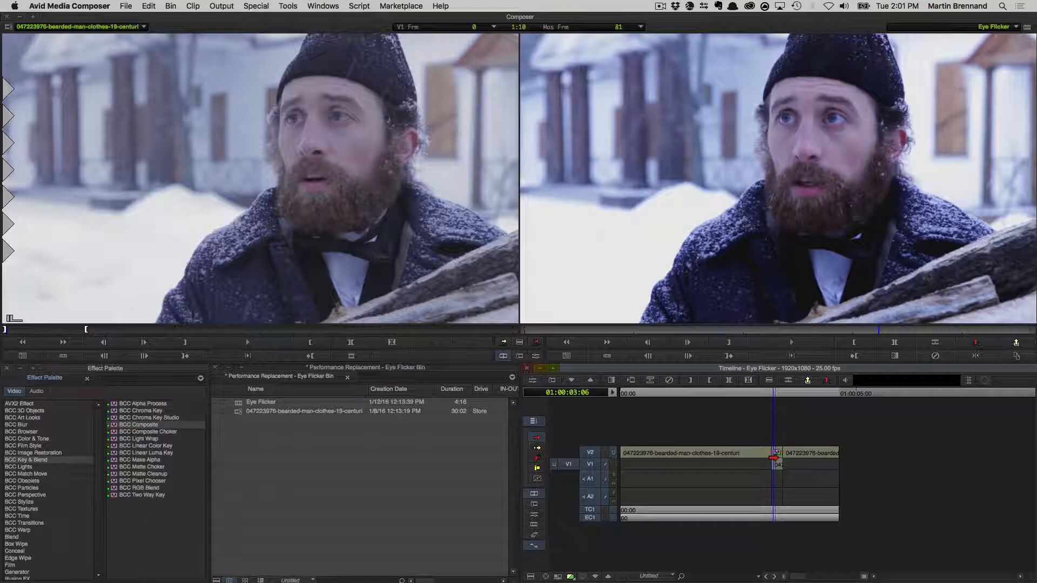
Open the BCC Composite effect's parameters and set its Apply Mode to Normal.
{"action": "key", "text": "super+9"}
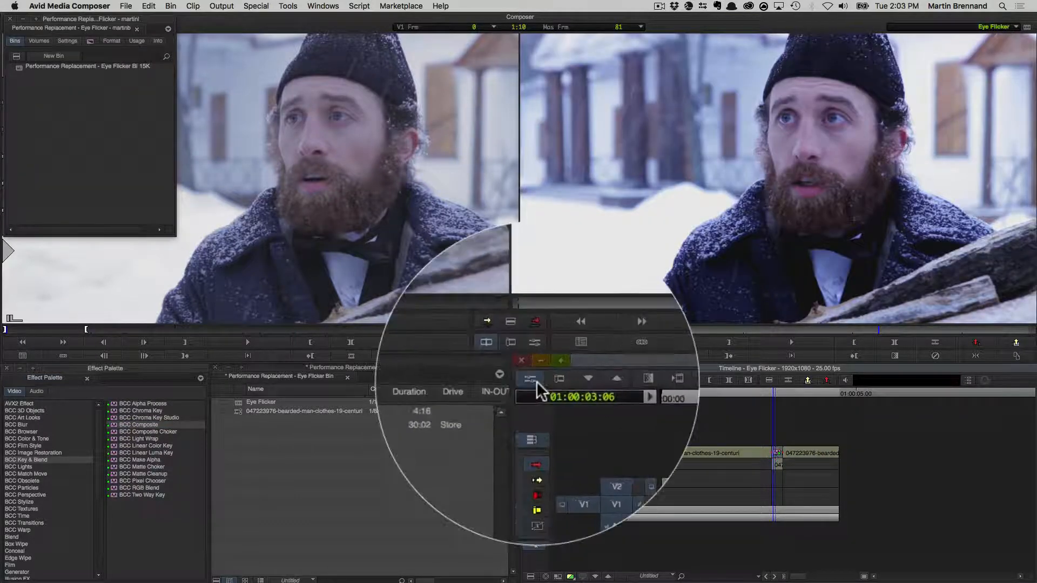
{"action": "left_click", "coordinate": [535, 380]}
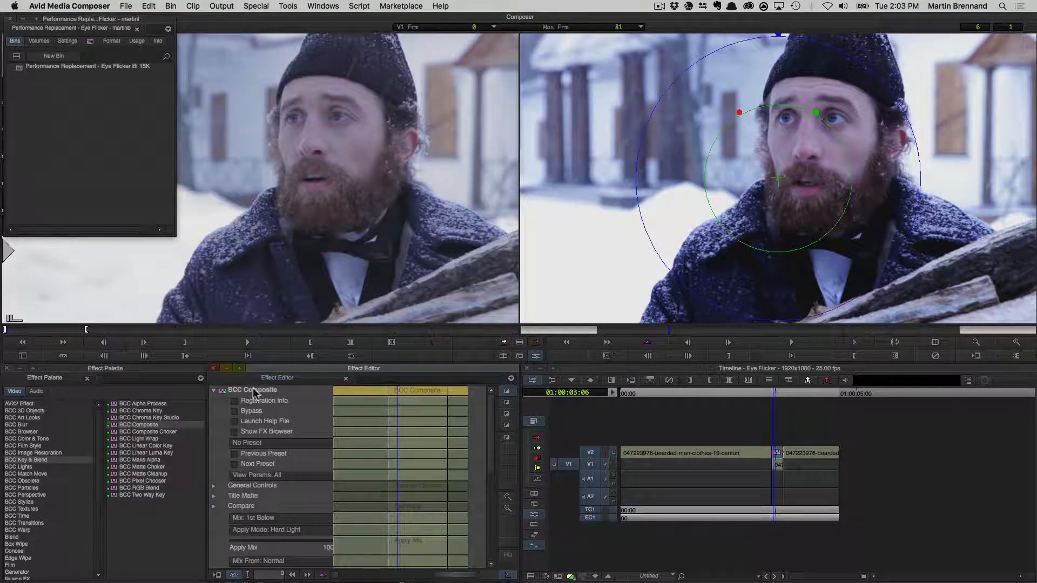
{"action": "left_click_drag", "start_coordinate": [491, 429], "coordinate": [489, 455]}
{"action": "left_click", "coordinate": [279, 426]}
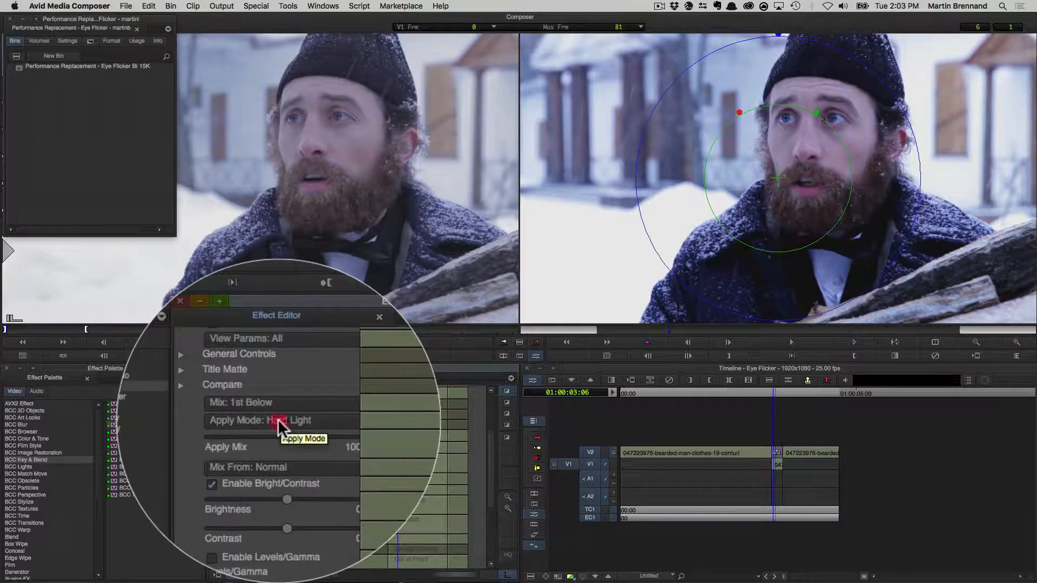
{"action": "left_click", "coordinate": [284, 331]}
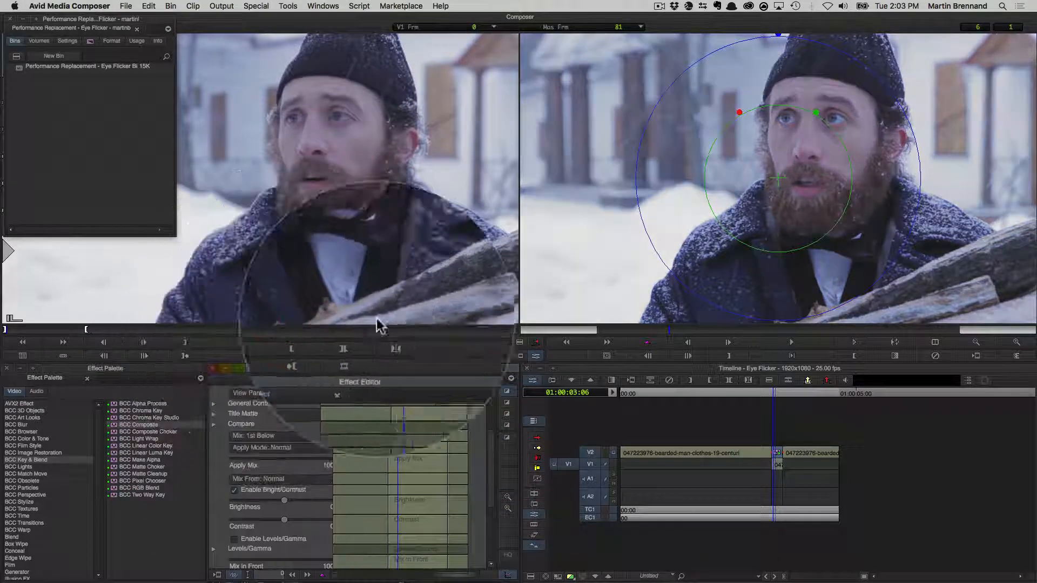
Switch the timeline's video quality to full resolution and launch Mocha from the BCC Composite effect.
{"action": "left_click_drag", "start_coordinate": [492, 467], "coordinate": [488, 522]}
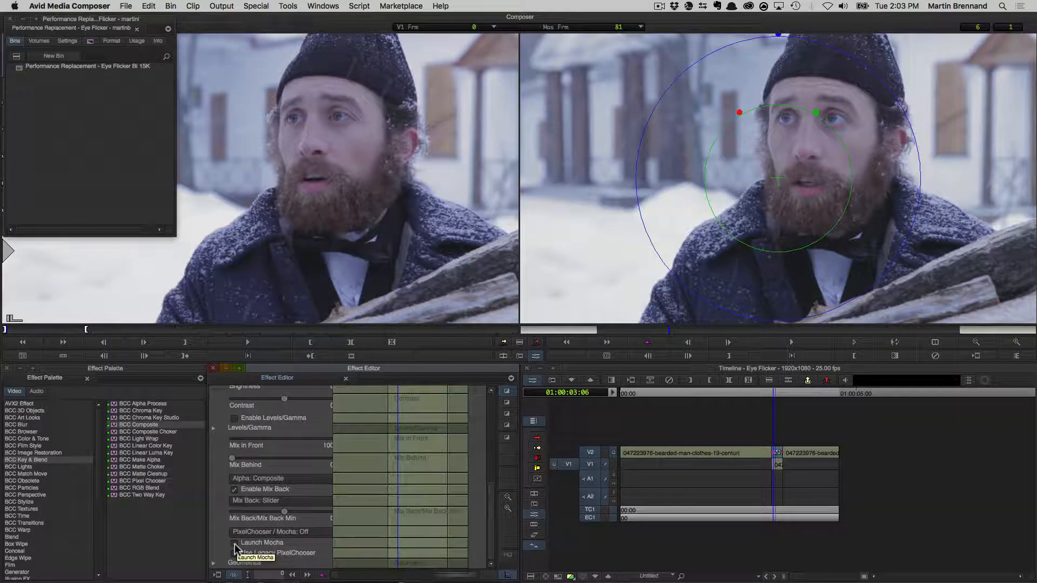
{"action": "left_click", "coordinate": [234, 543]}
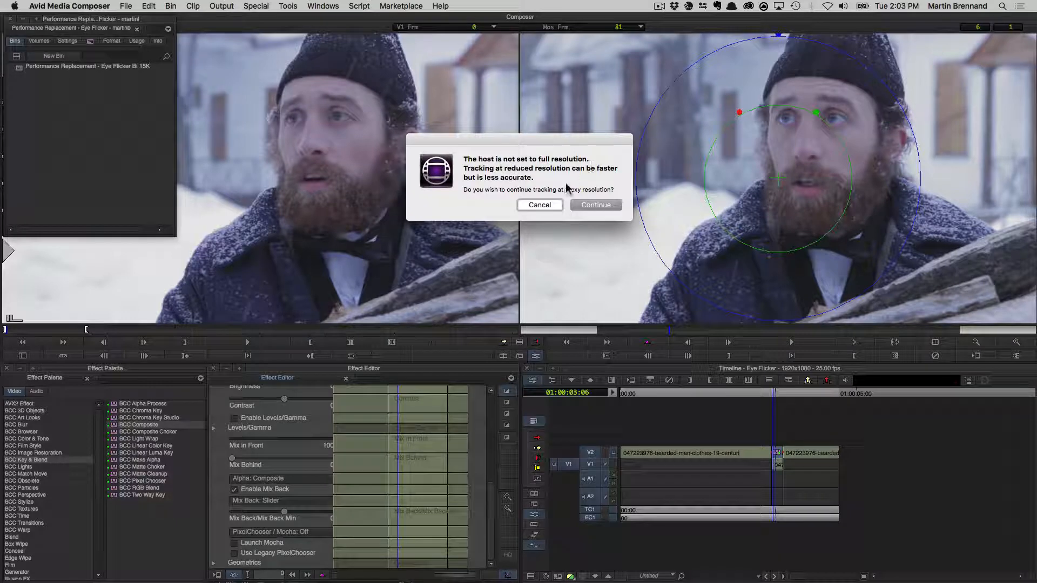
{"action": "left_click", "coordinate": [541, 205]}
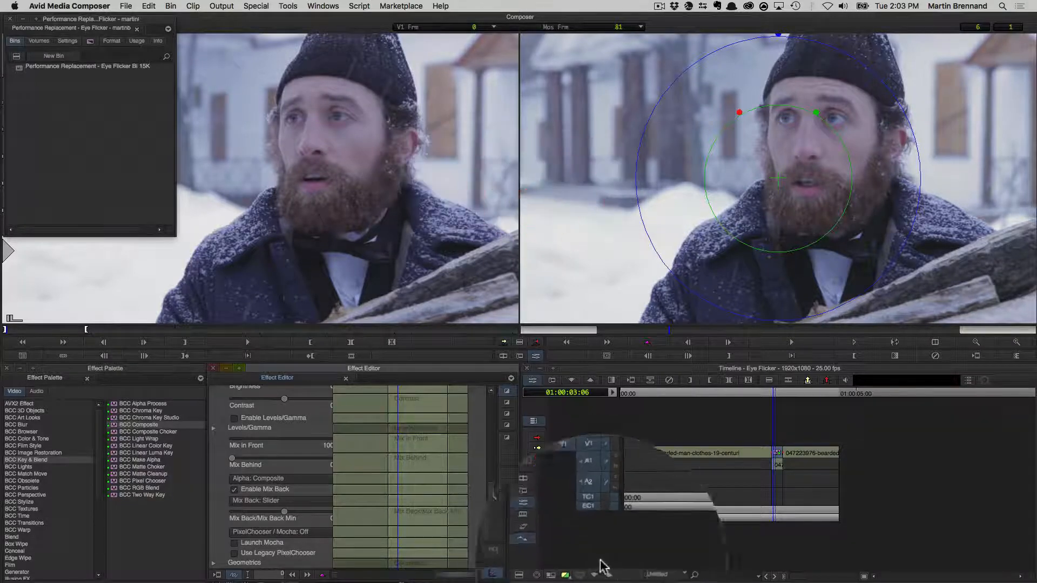
{"action": "left_click", "coordinate": [571, 576]}
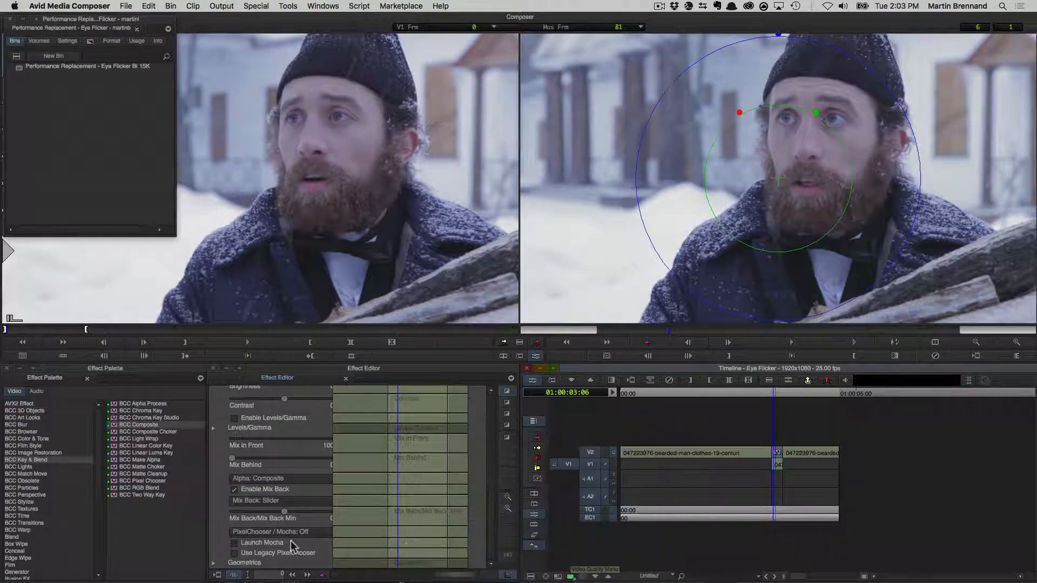
{"action": "left_click", "coordinate": [235, 544]}
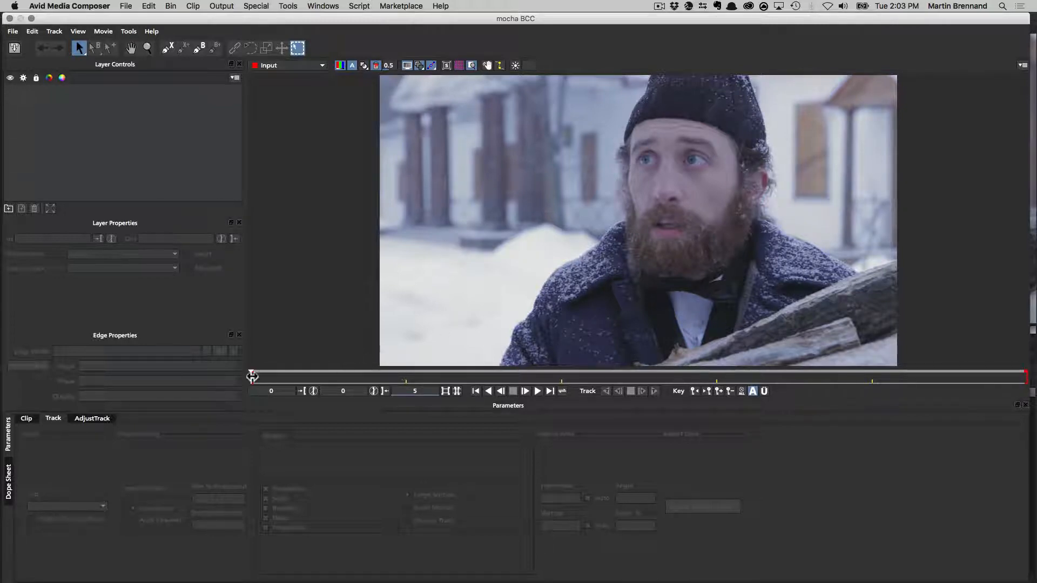
Draw a closed X-spline layer around the actor's eye on the right side of the image, using points spaced around the eye socket.
{"action": "left_click_drag", "start_coordinate": [252, 376], "coordinate": [227, 359]}
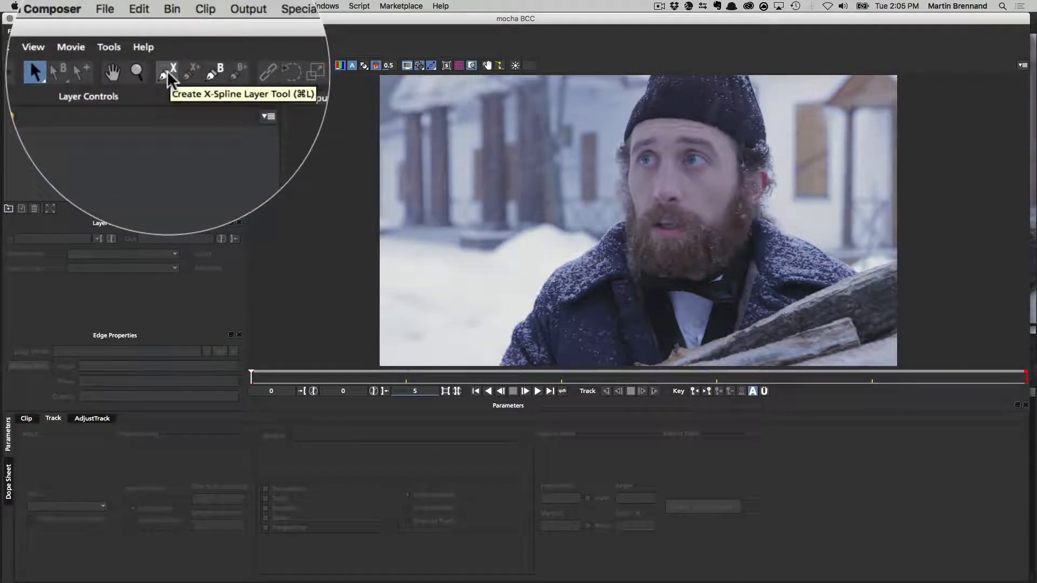
{"action": "left_click", "coordinate": [167, 47]}
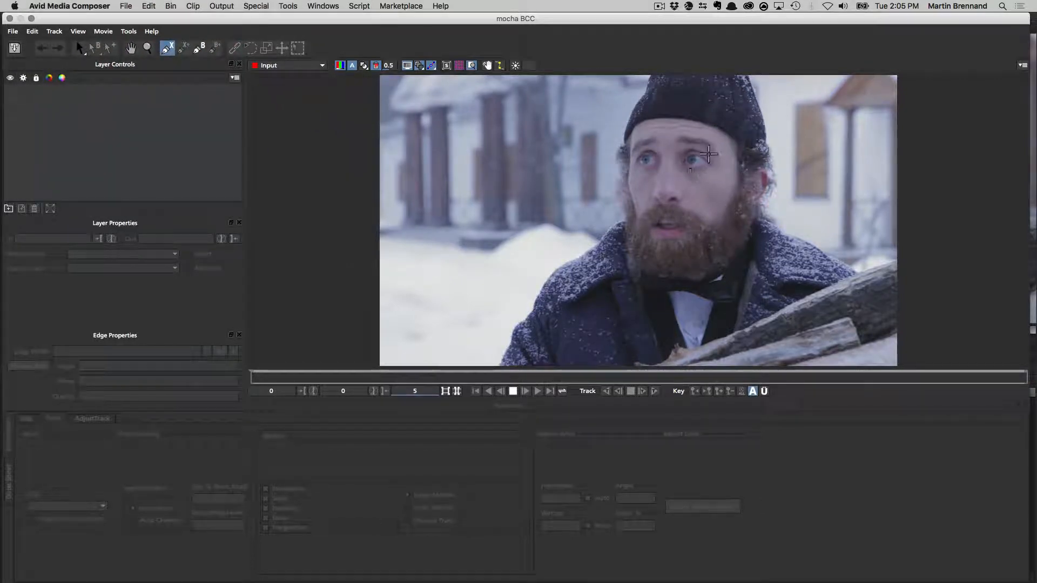
{"action": "key", "text": "z"}
{"action": "left_click_drag", "start_coordinate": [710, 181], "coordinate": [650, 188]}
{"action": "key", "text": "x"}
{"action": "left_click", "coordinate": [668, 180]}
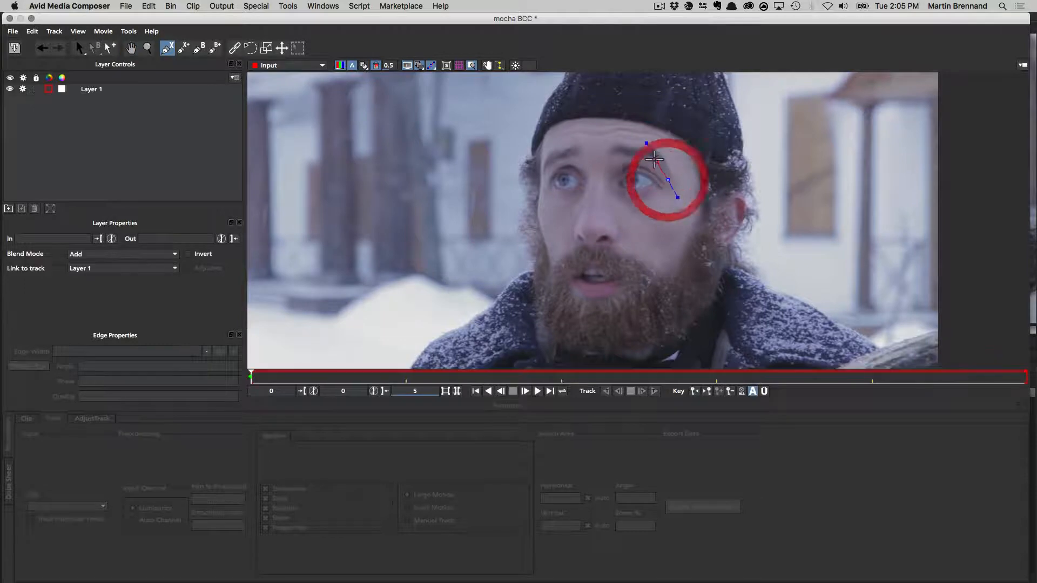
{"action": "left_click", "coordinate": [649, 160]}
{"action": "left_click", "coordinate": [619, 159]}
{"action": "left_click", "coordinate": [609, 173]}
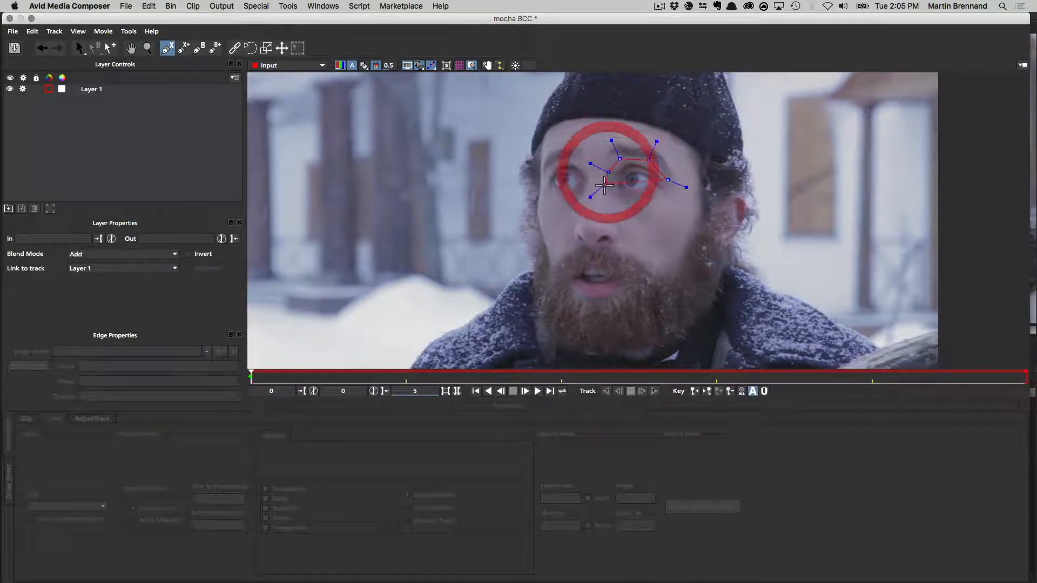
{"action": "left_click", "coordinate": [605, 187]}
{"action": "left_click", "coordinate": [621, 208]}
{"action": "left_click", "coordinate": [641, 217]}
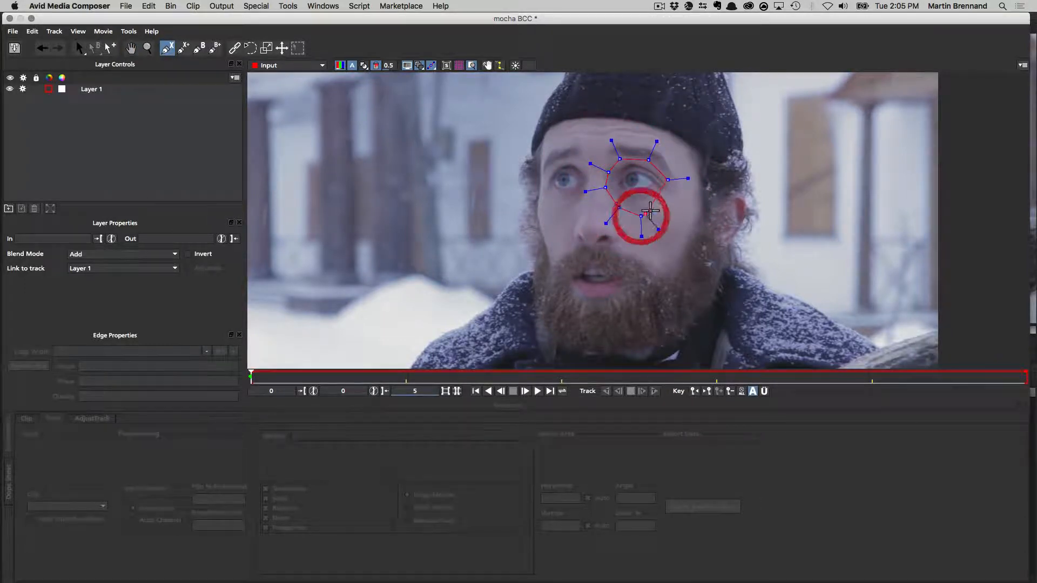
{"action": "left_click", "coordinate": [662, 209]}
{"action": "right_click", "coordinate": [673, 197]}
{"action": "right_click", "coordinate": [674, 198]}
Refine the first eye's spline by repositioning its points and adjusting the handles to round off its curves.
{"action": "left_click_drag", "start_coordinate": [668, 180], "coordinate": [618, 158]}
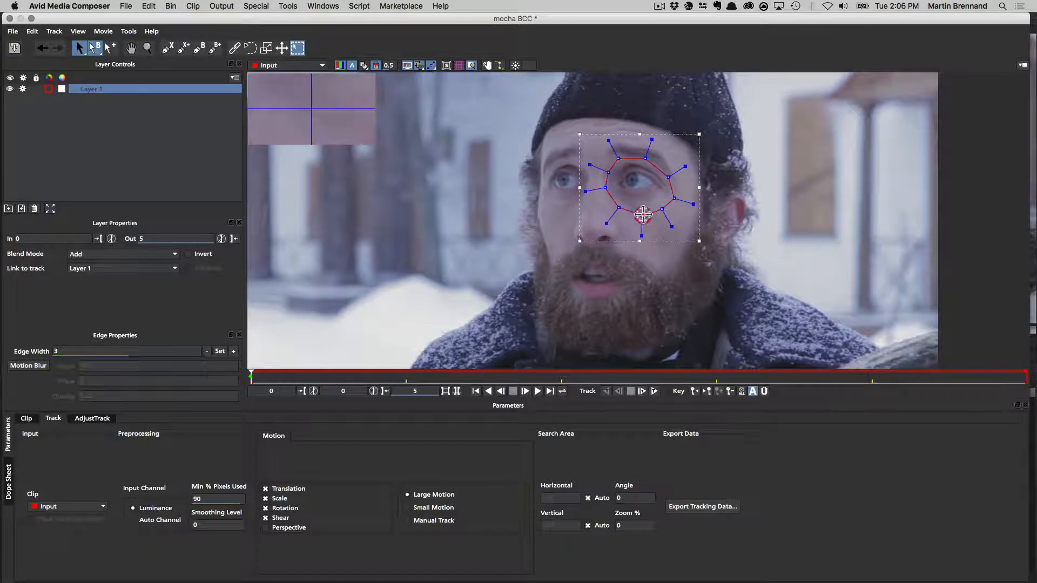
{"action": "left_click_drag", "start_coordinate": [662, 209], "coordinate": [671, 200]}
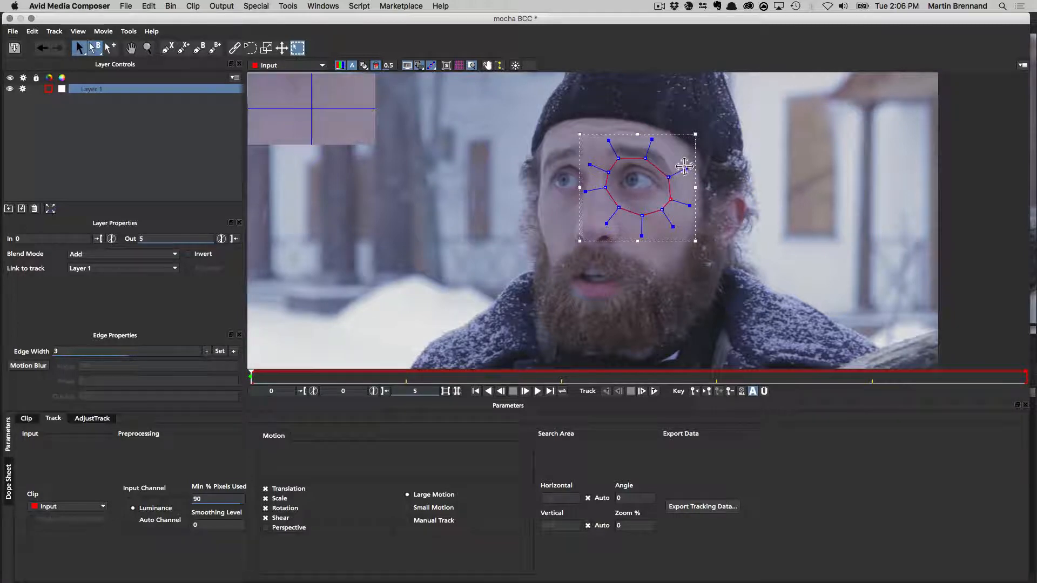
{"action": "mouse_move", "coordinate": [685, 167]}
{"action": "left_mouse_down"}
{"action": "mouse_move", "coordinate": [683, 185]}
{"action": "mouse_move", "coordinate": [685, 168]}
{"action": "mouse_move", "coordinate": [675, 175]}
{"action": "left_mouse_up"}
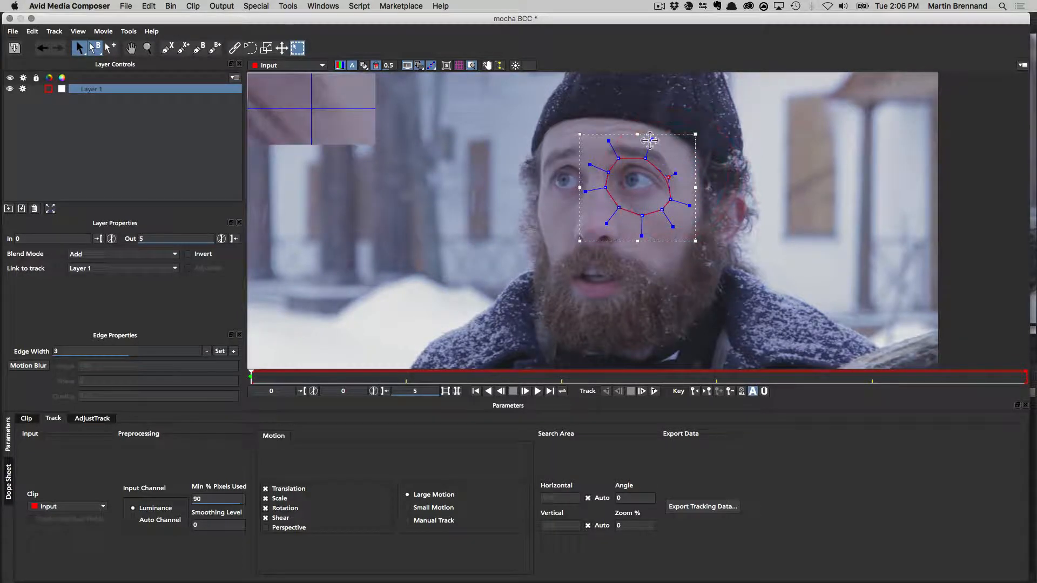
{"action": "left_click_drag", "start_coordinate": [651, 140], "coordinate": [651, 145]}
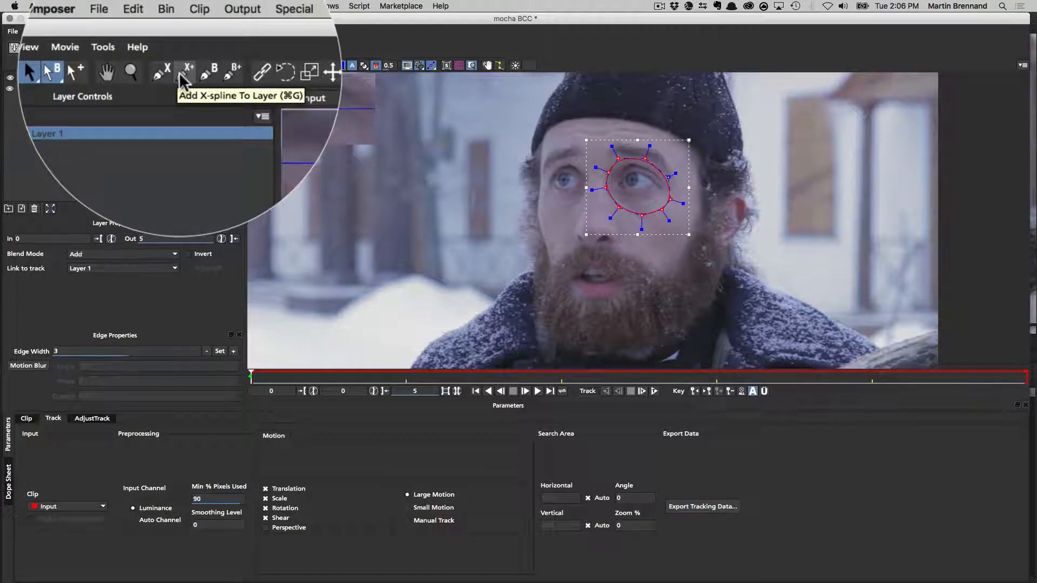
Add a second closed X-spline to the same layer around the actor's other eye and round off its curves.
{"action": "left_click", "coordinate": [182, 51]}
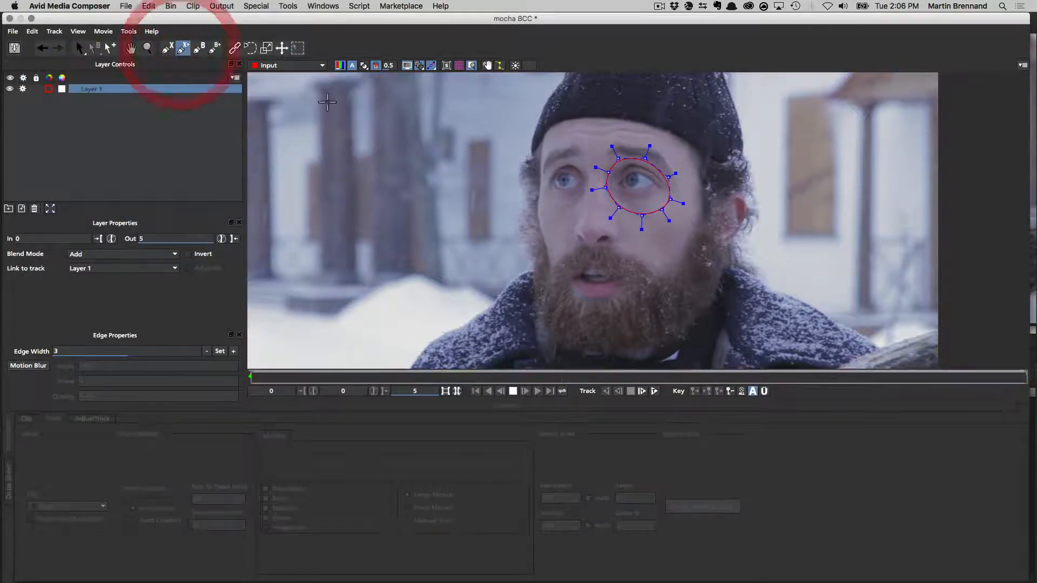
{"action": "left_click", "coordinate": [587, 169]}
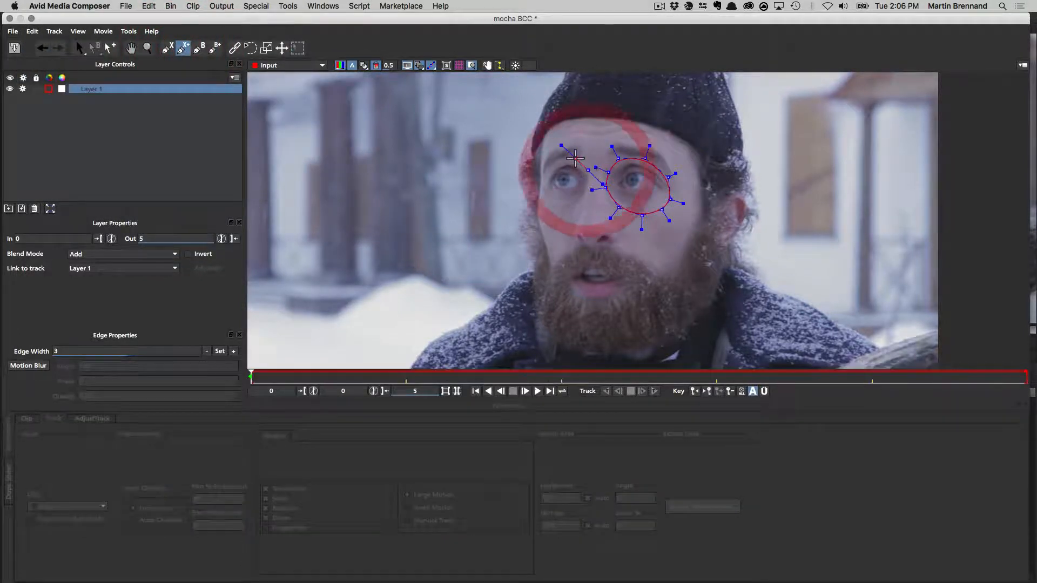
{"action": "left_click", "coordinate": [577, 159]}
{"action": "left_click", "coordinate": [549, 163]}
{"action": "left_click", "coordinate": [543, 179]}
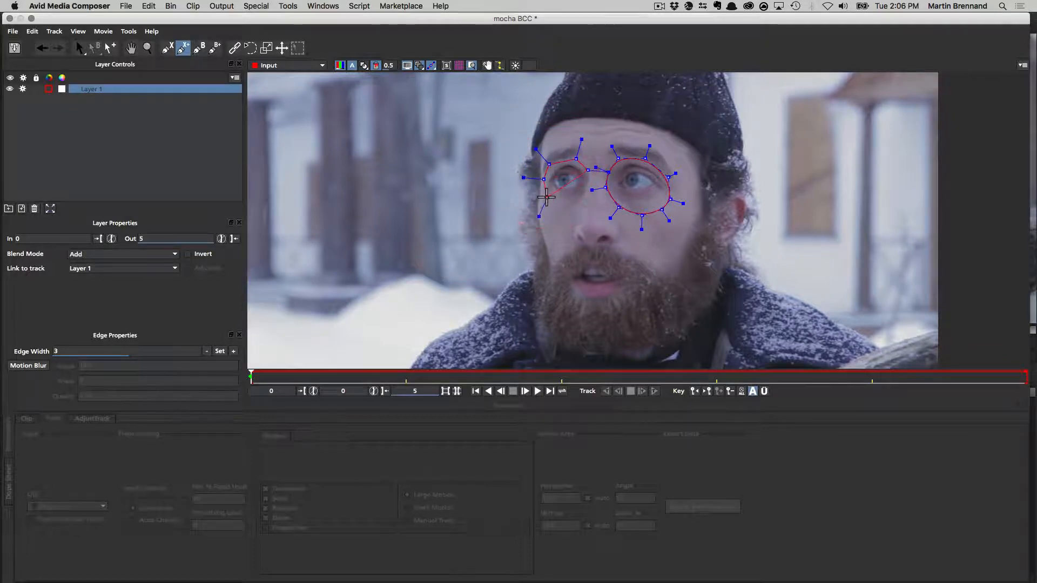
{"action": "left_click", "coordinate": [547, 198]}
{"action": "left_click", "coordinate": [561, 204]}
{"action": "left_click", "coordinate": [581, 193]}
{"action": "right_click", "coordinate": [581, 192]}
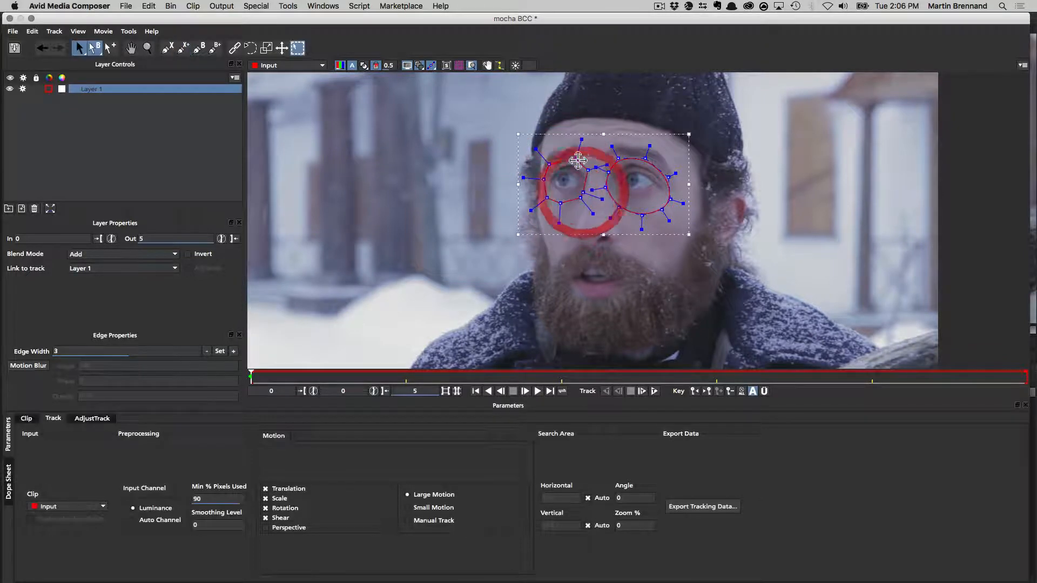
{"action": "left_click_drag", "start_coordinate": [578, 140], "coordinate": [578, 150]}
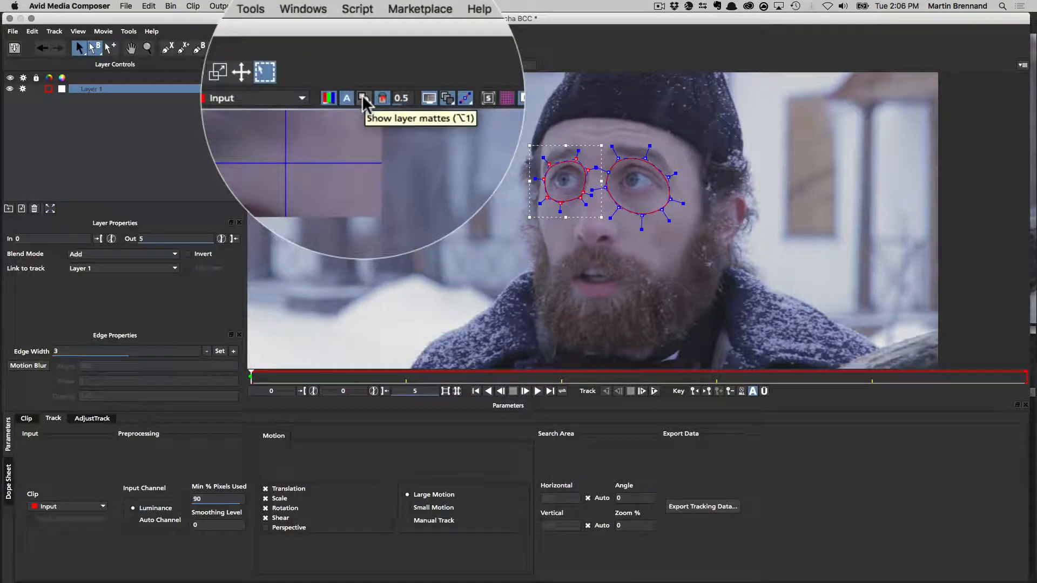
Preview the layer mattes, hide them again, and adjust the second eye spline's lower, inner and upper points to fit the eye socket.
{"action": "left_click", "coordinate": [362, 97]}
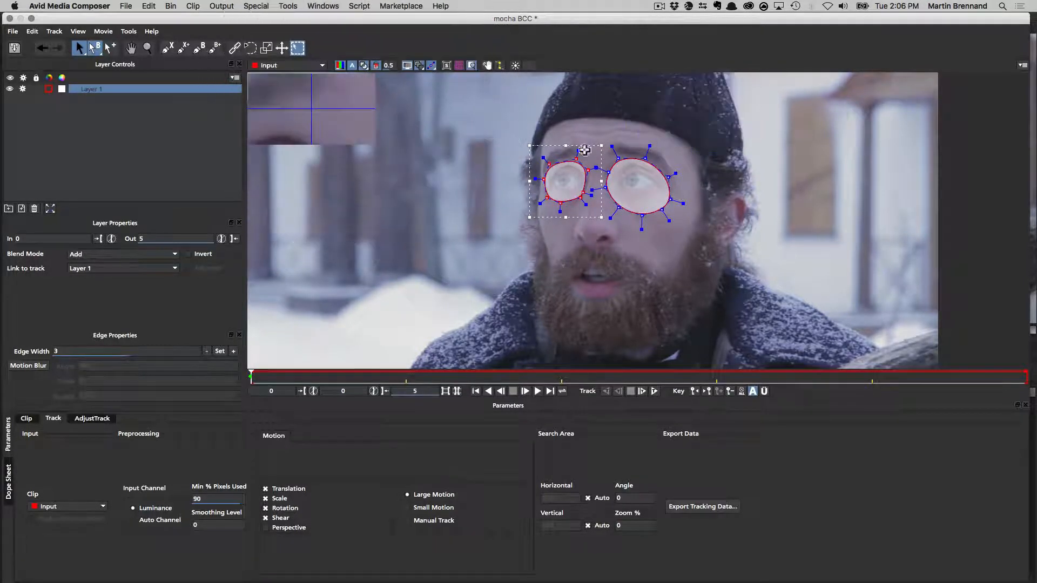
{"action": "left_click", "coordinate": [363, 65]}
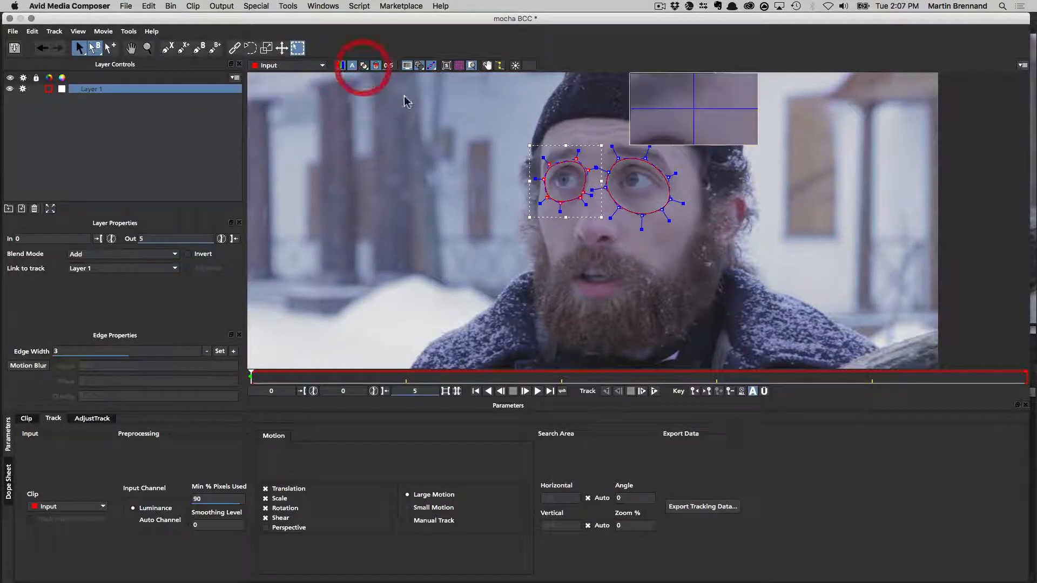
{"action": "left_click", "coordinate": [558, 207]}
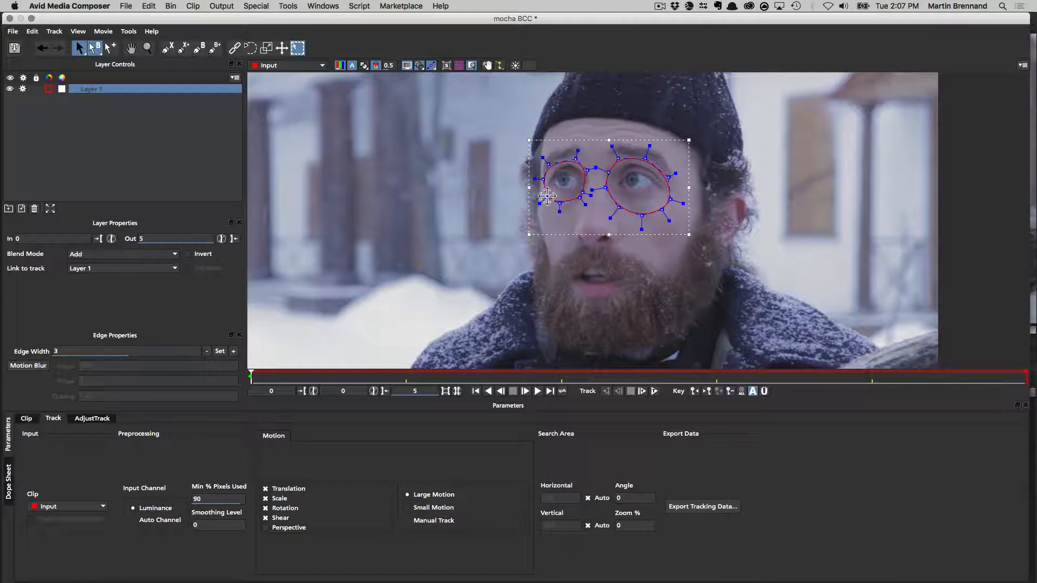
{"action": "left_click", "coordinate": [556, 201]}
{"action": "left_click", "coordinate": [556, 201]}
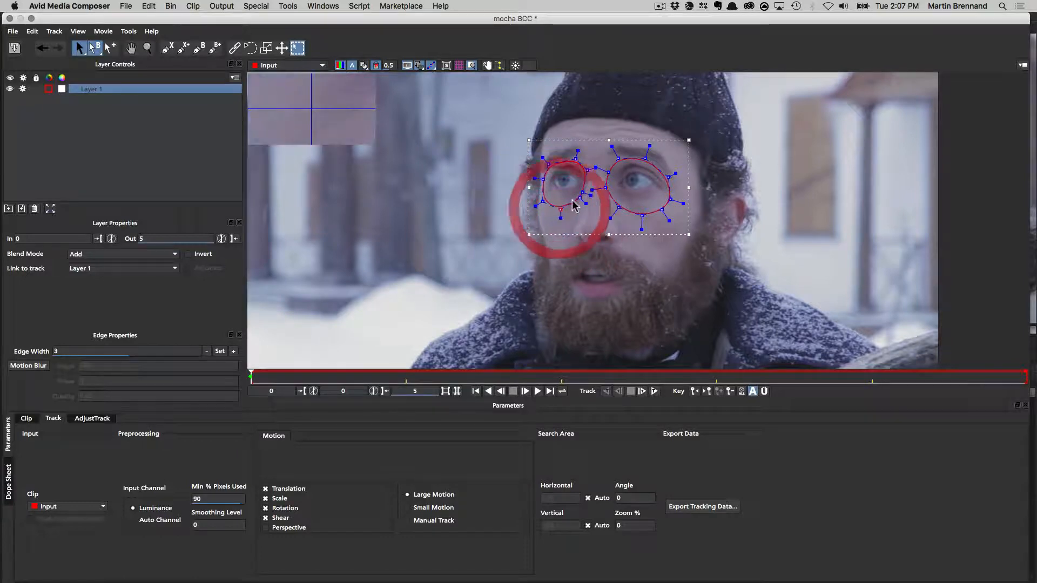
{"action": "left_click", "coordinate": [578, 199]}
{"action": "left_click_drag", "start_coordinate": [581, 193], "coordinate": [585, 193]}
{"action": "left_click", "coordinate": [587, 169]}
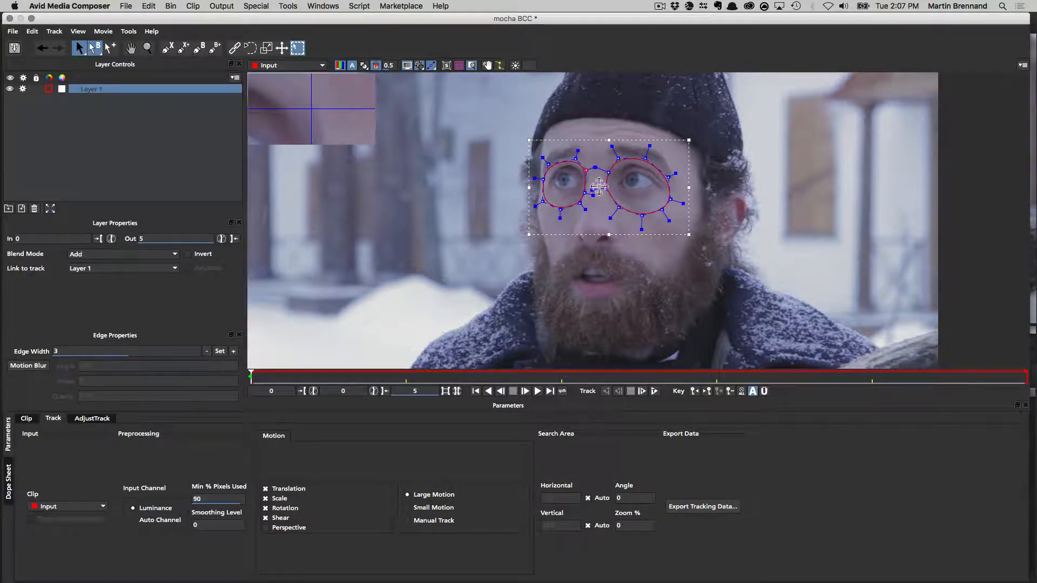
{"action": "left_click", "coordinate": [575, 161]}
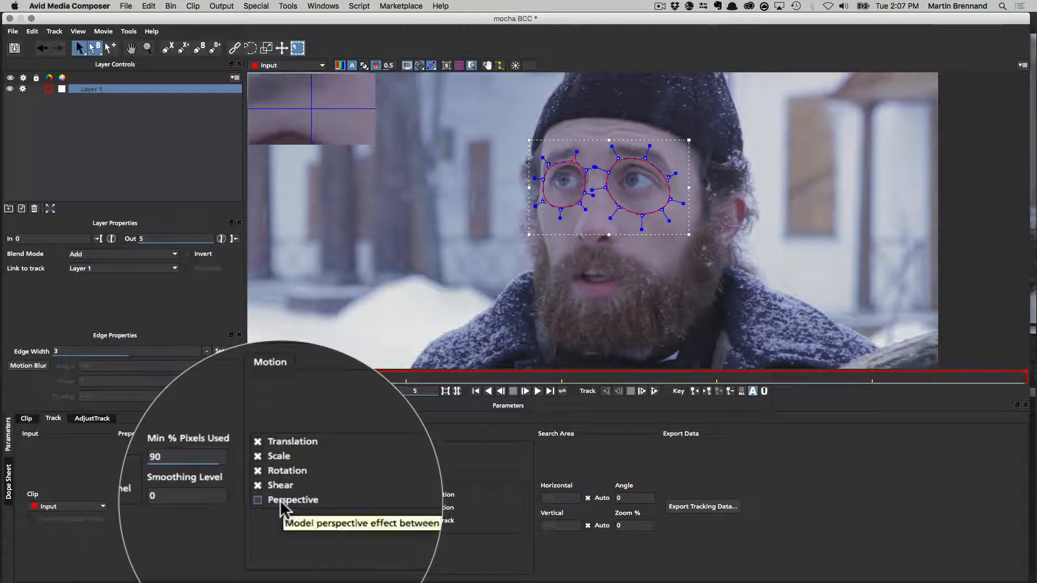
Enable Perspective motion for the track and rename the mask layer "eye mask".
{"action": "left_click", "coordinate": [280, 501]}
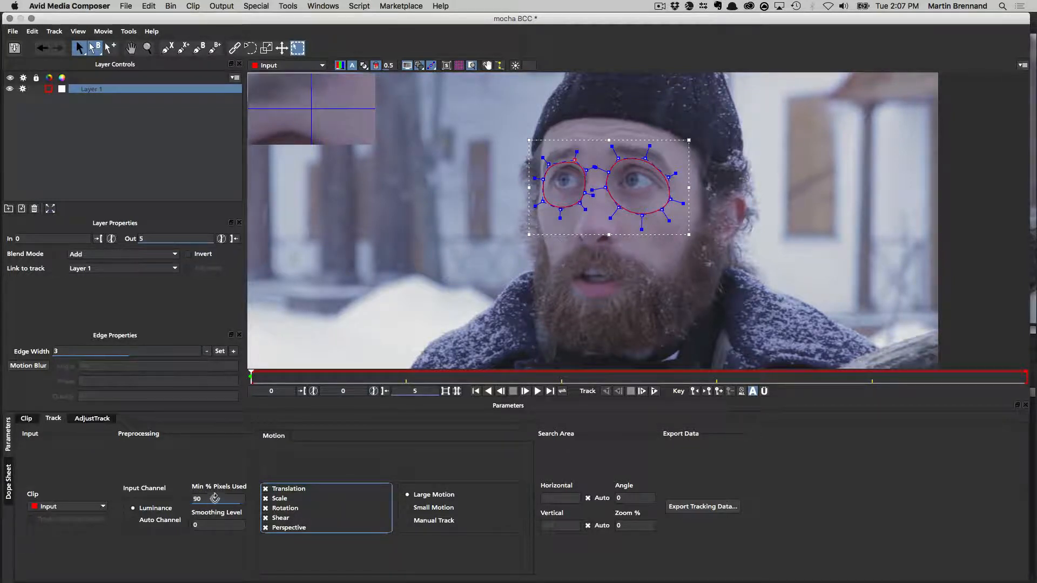
{"action": "double_click", "coordinate": [92, 88]}
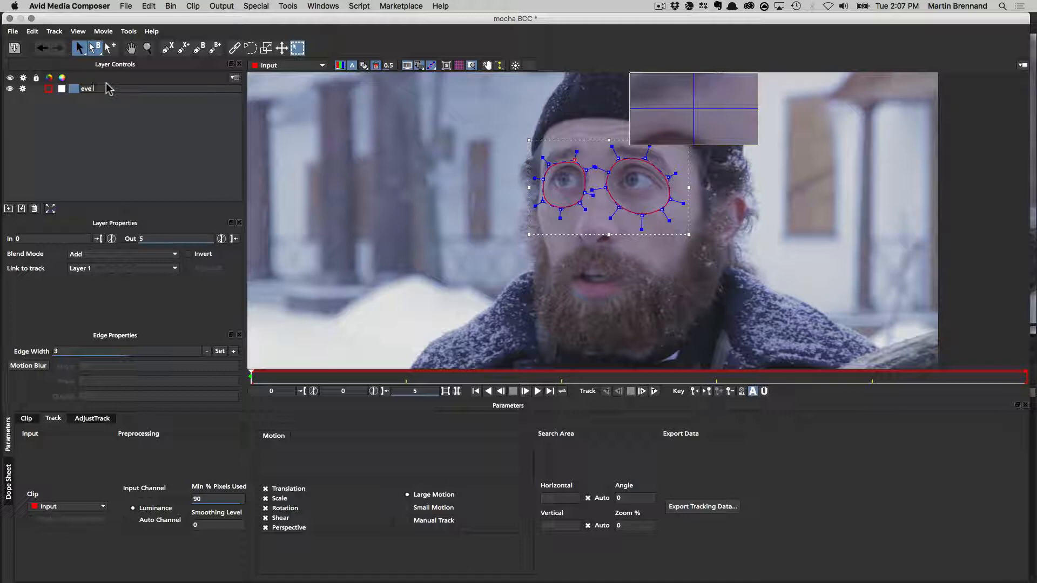
{"action": "left_click", "coordinate": [107, 88]}
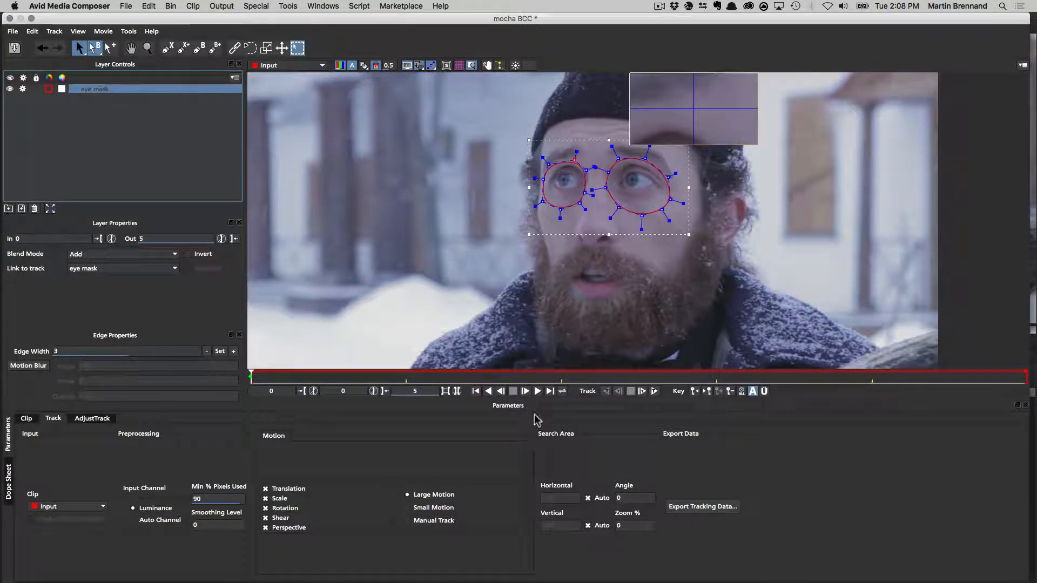
Track the eye mask layer forward by one frame and on to the end of the clip, and scrub back to frame 0.
{"action": "left_click", "coordinate": [641, 390]}
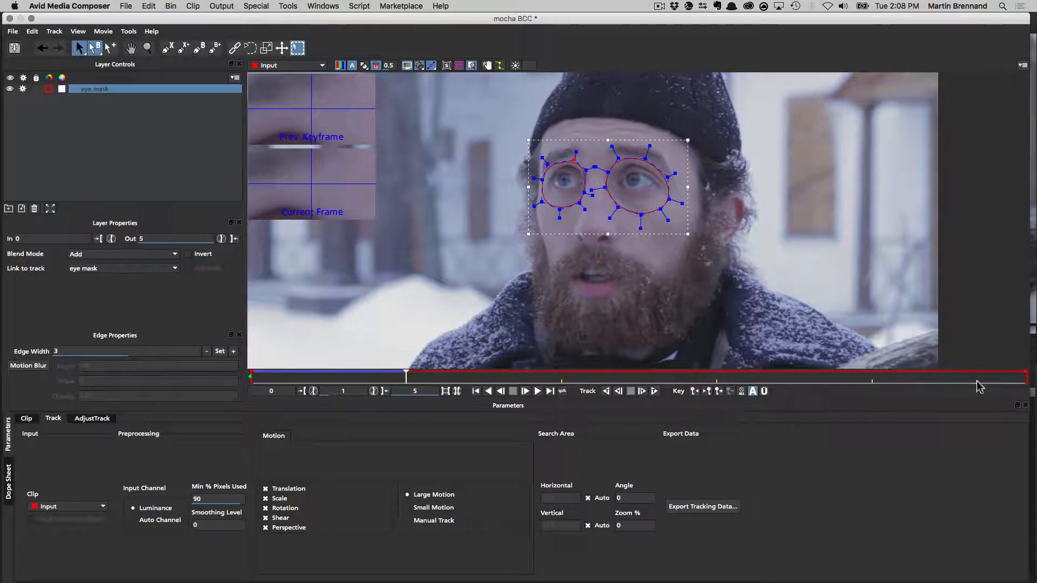
{"action": "left_click", "coordinate": [655, 394]}
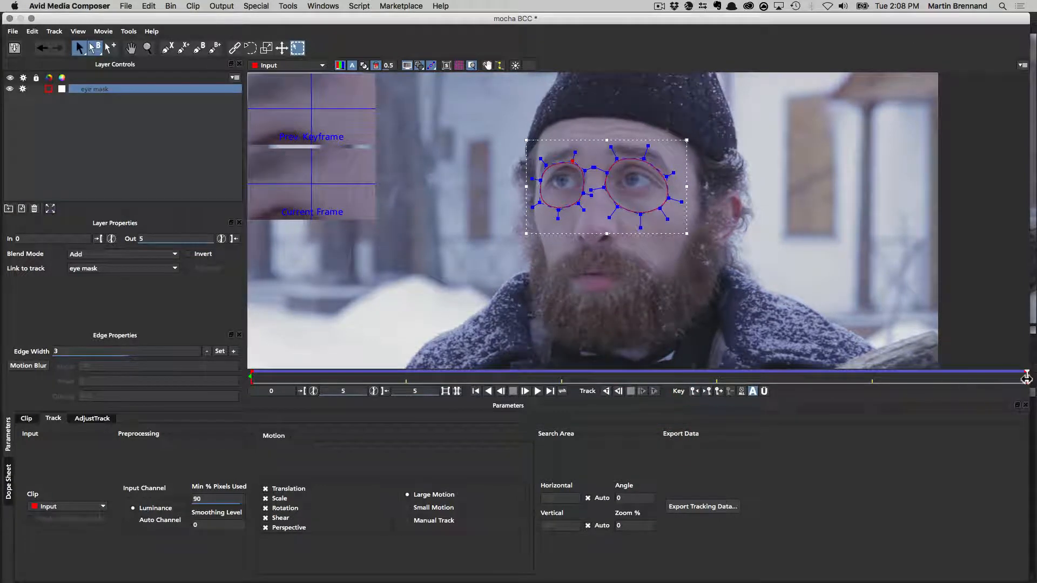
{"action": "left_click_drag", "start_coordinate": [1027, 379], "coordinate": [57, 372]}
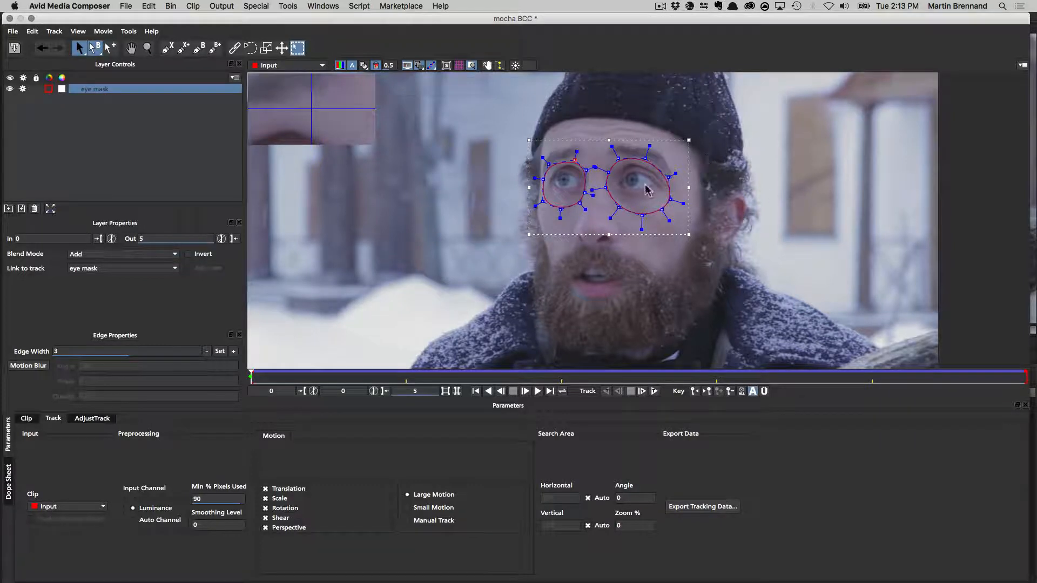
Show the layer's planar surface, align it to the full frame at frame 0, and scrub through the clip to check its motion.
{"action": "key", "text": "z"}
{"action": "left_click_drag", "start_coordinate": [611, 154], "coordinate": [601, 225]}
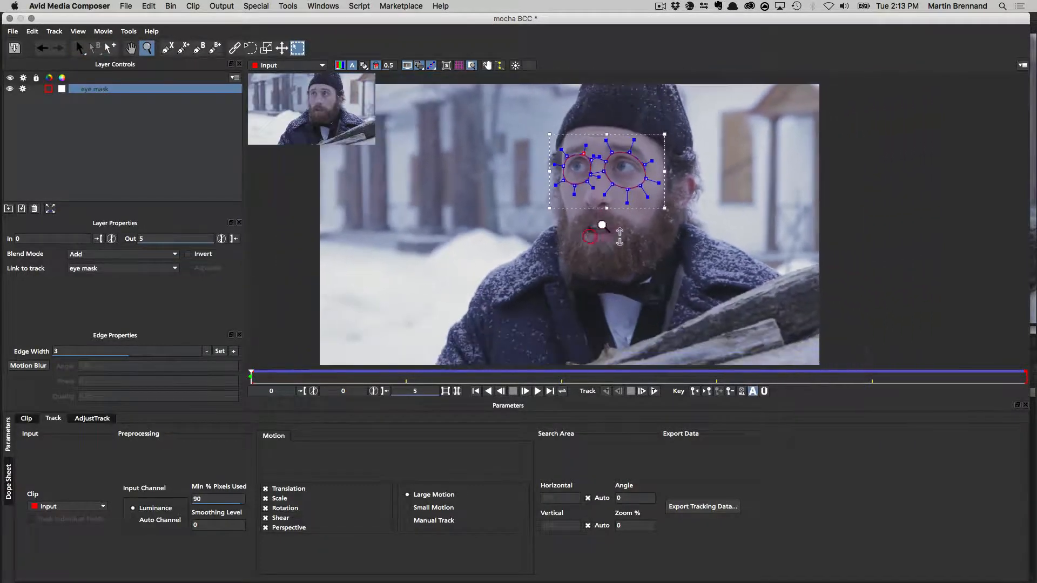
{"action": "key", "text": "x"}
{"action": "left_click_drag", "start_coordinate": [686, 192], "coordinate": [713, 189]}
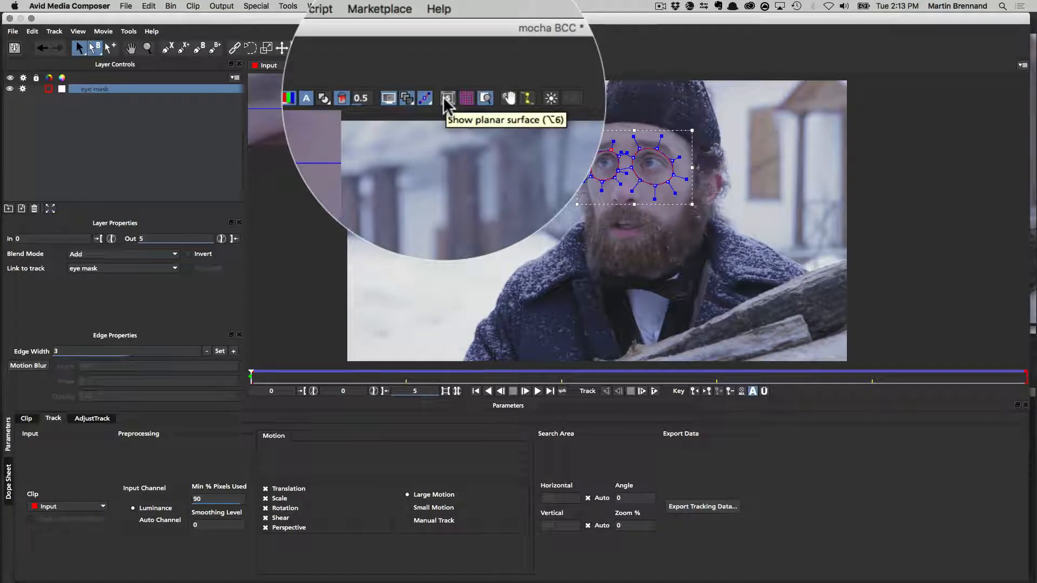
{"action": "left_click", "coordinate": [446, 66]}
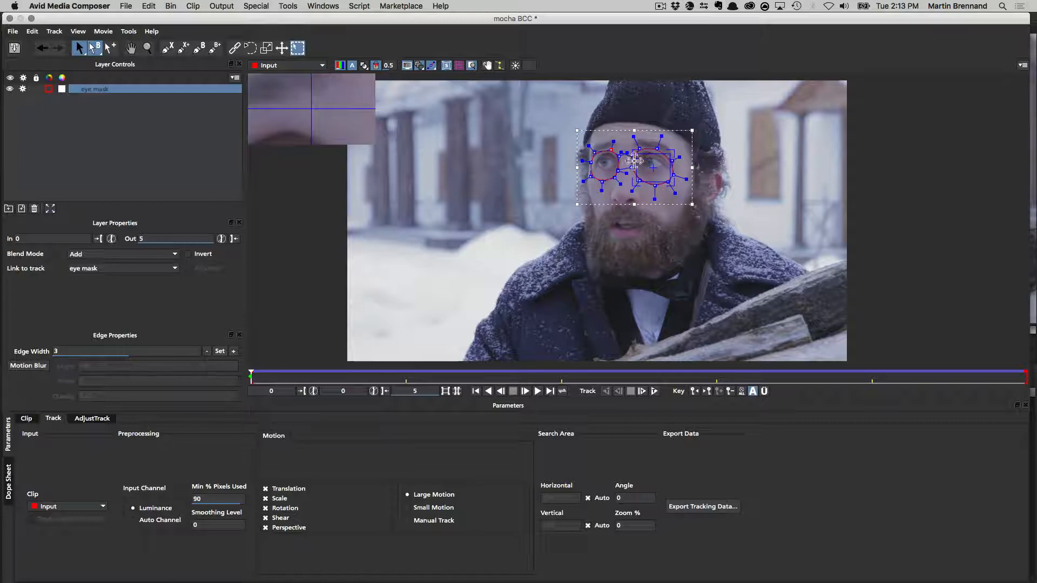
{"action": "left_click_drag", "start_coordinate": [252, 376], "coordinate": [159, 375]}
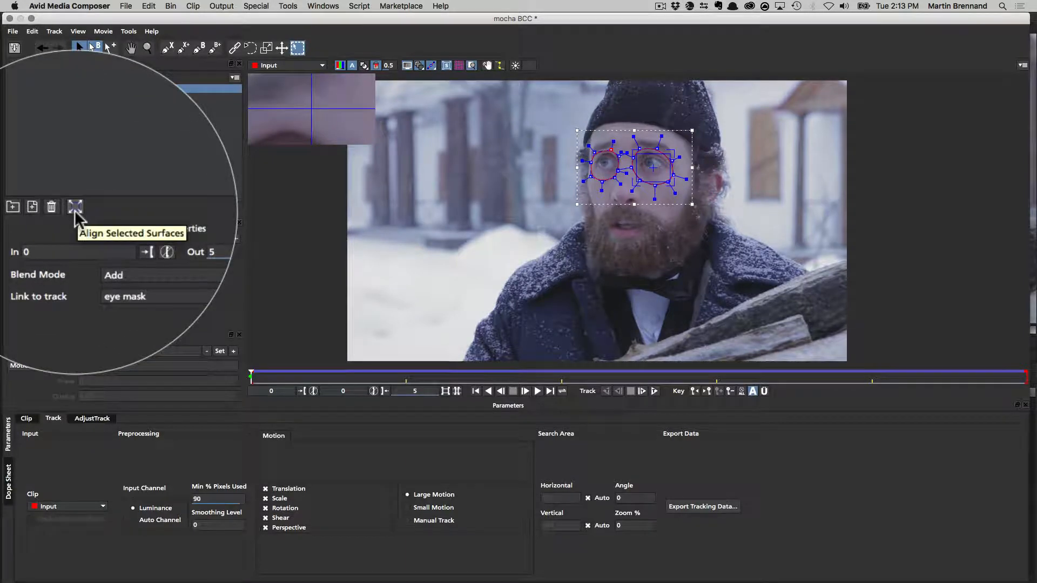
{"action": "left_click", "coordinate": [75, 208]}
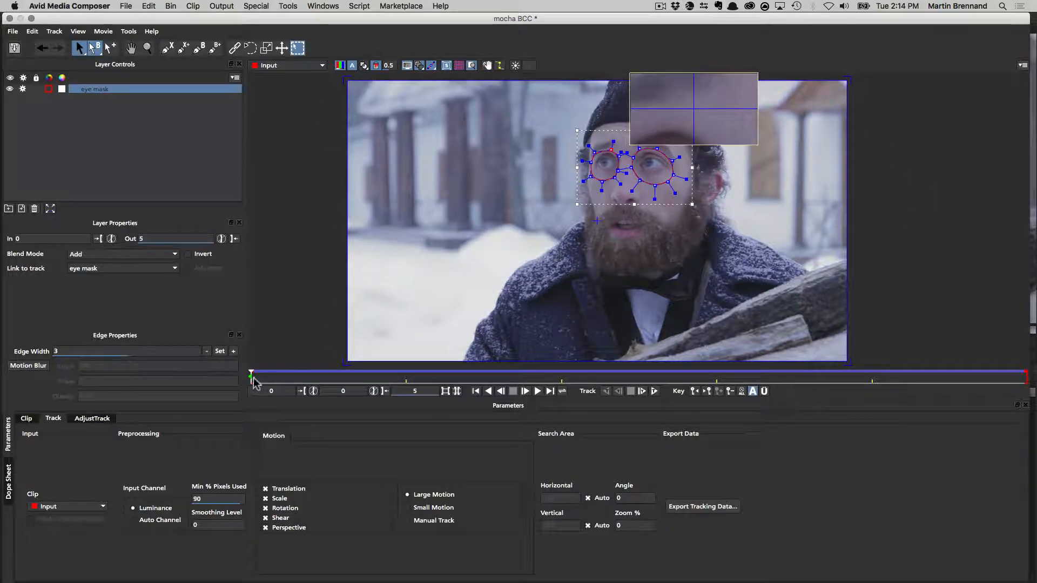
{"action": "left_click_drag", "start_coordinate": [253, 379], "coordinate": [1026, 382]}
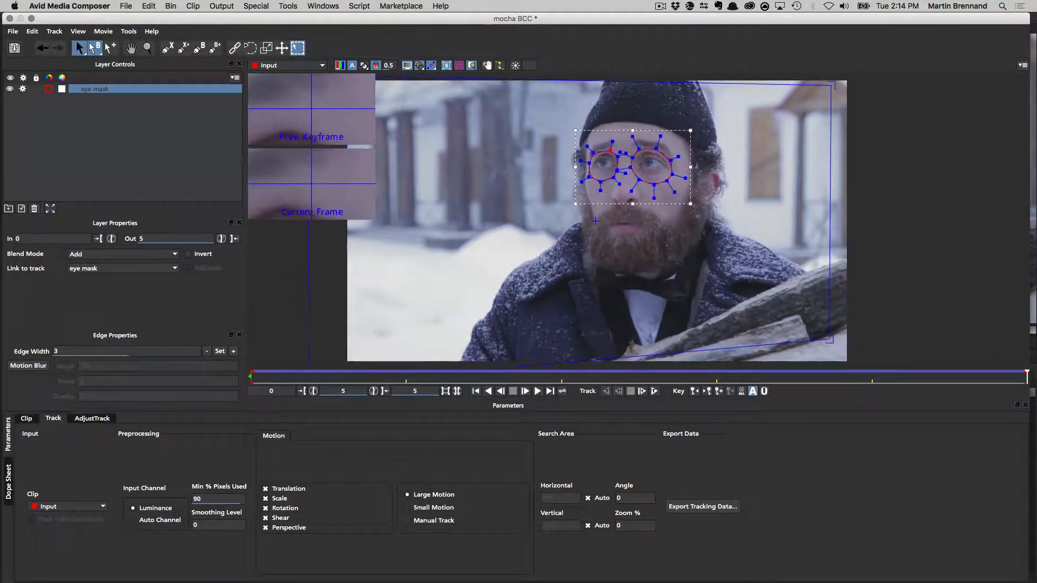
{"action": "left_click_drag", "start_coordinate": [950, 357], "coordinate": [162, 334]}
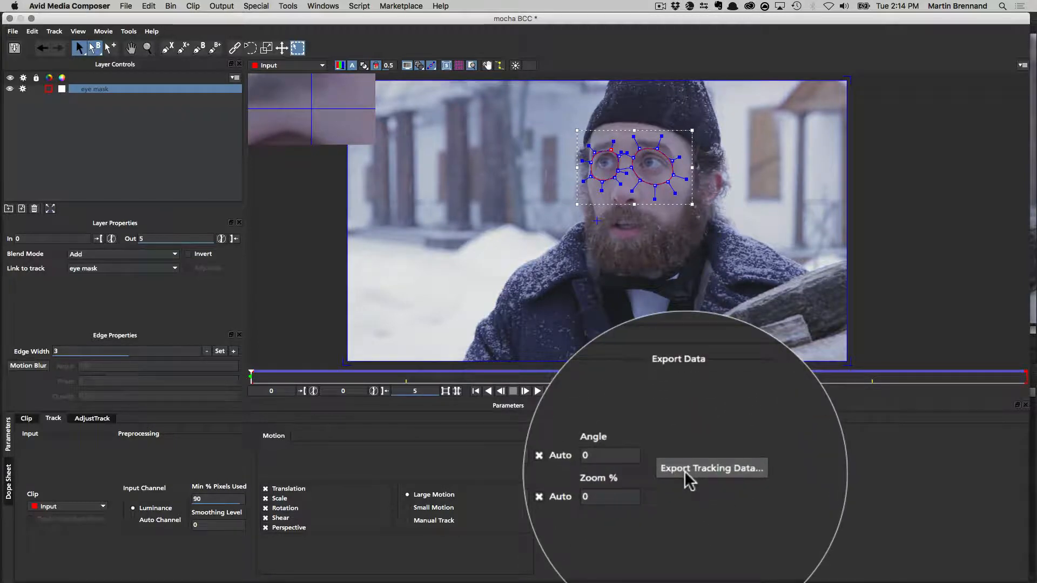
Export the tracking data in Boris FX BCC Corner Pin format as eye mask.txt, and close Mocha with the project saved.
{"action": "left_click", "coordinate": [685, 508]}
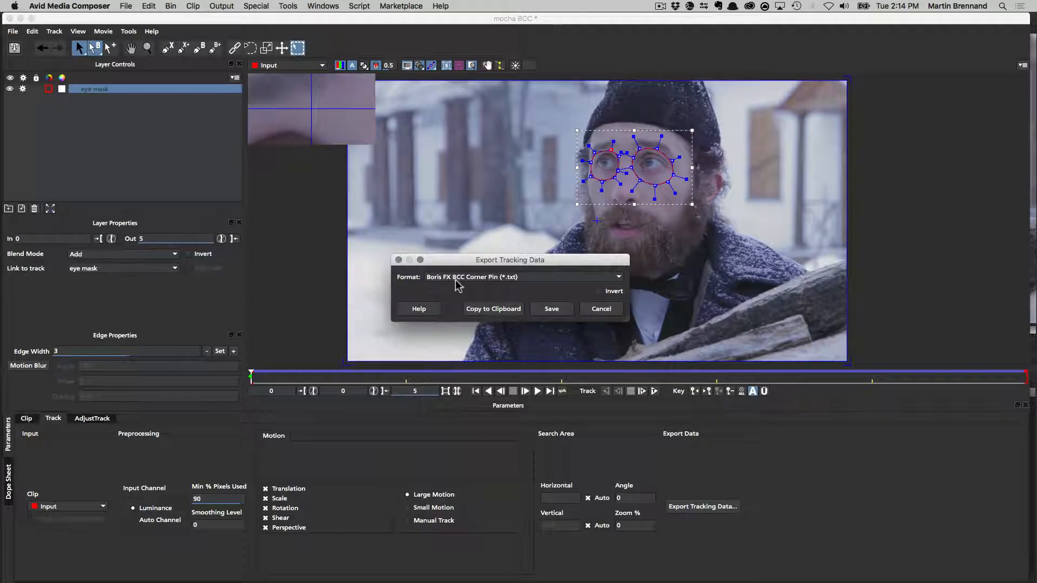
{"action": "left_click", "coordinate": [532, 277]}
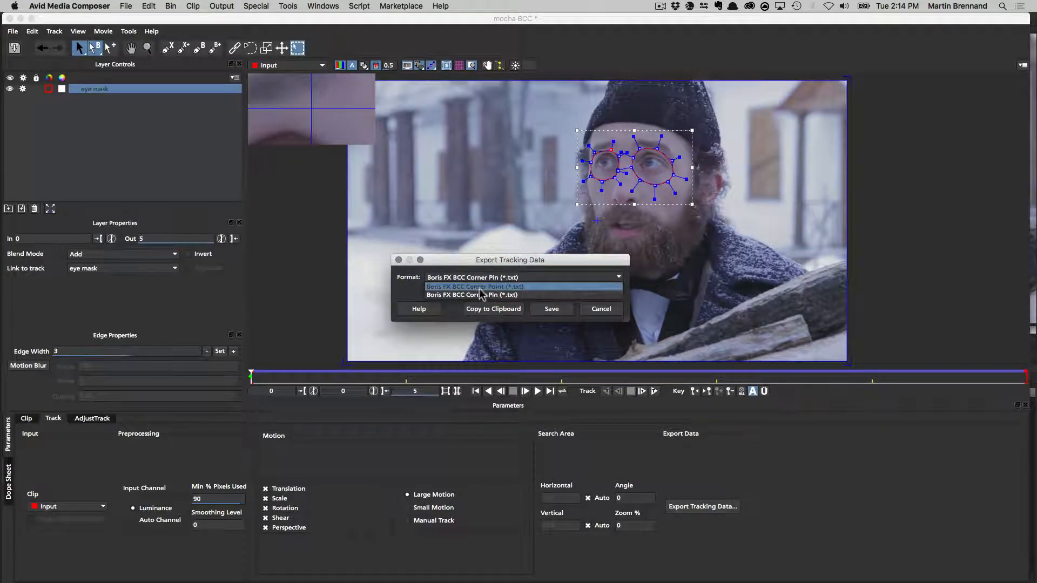
{"action": "left_click", "coordinate": [488, 270]}
{"action": "left_click", "coordinate": [480, 272]}
{"action": "left_click", "coordinate": [467, 296]}
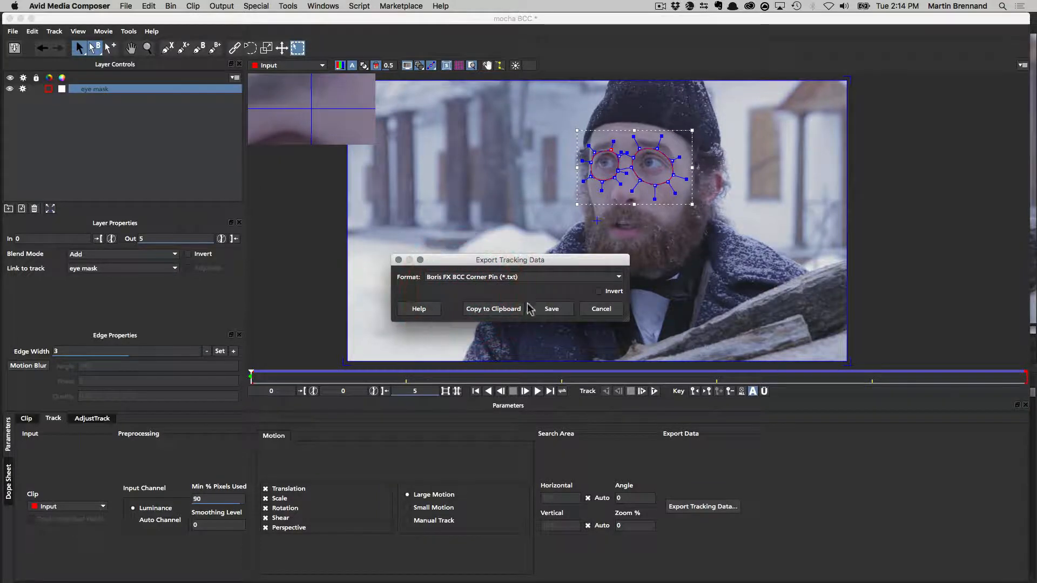
{"action": "left_click", "coordinate": [551, 310]}
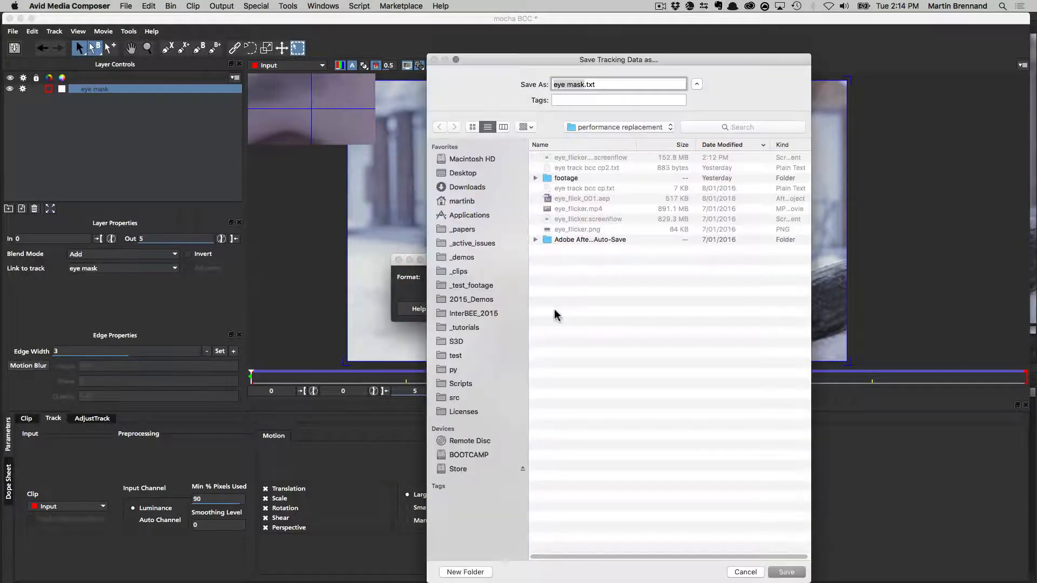
{"action": "left_click", "coordinate": [787, 574]}
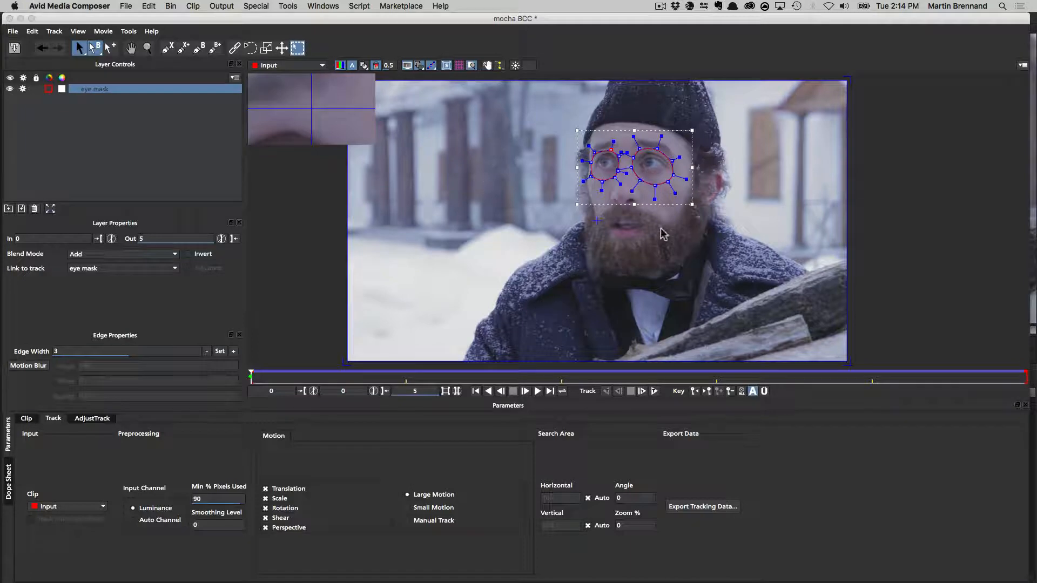
{"action": "left_click", "coordinate": [9, 18]}
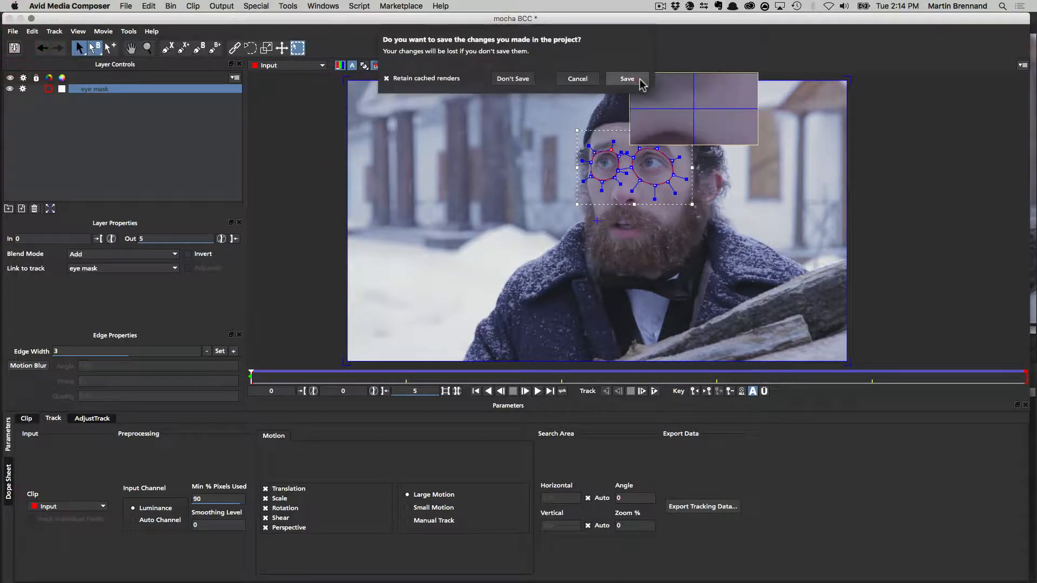
{"action": "left_click", "coordinate": [627, 78]}
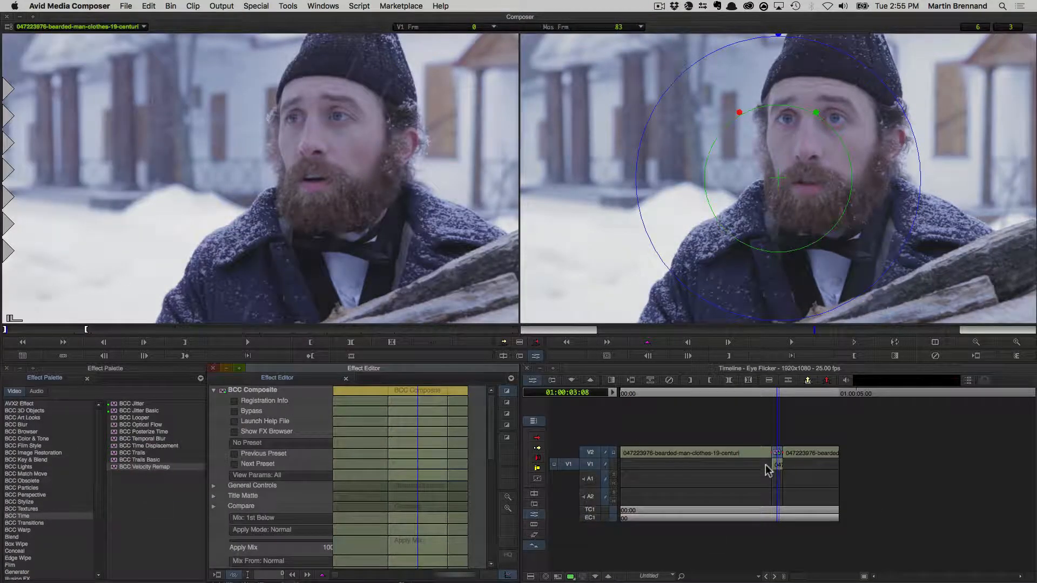
Delete the short V1 segment beneath the composite to check the eye cutouts, and undo the deletion.
{"action": "left_click", "coordinate": [779, 467]}
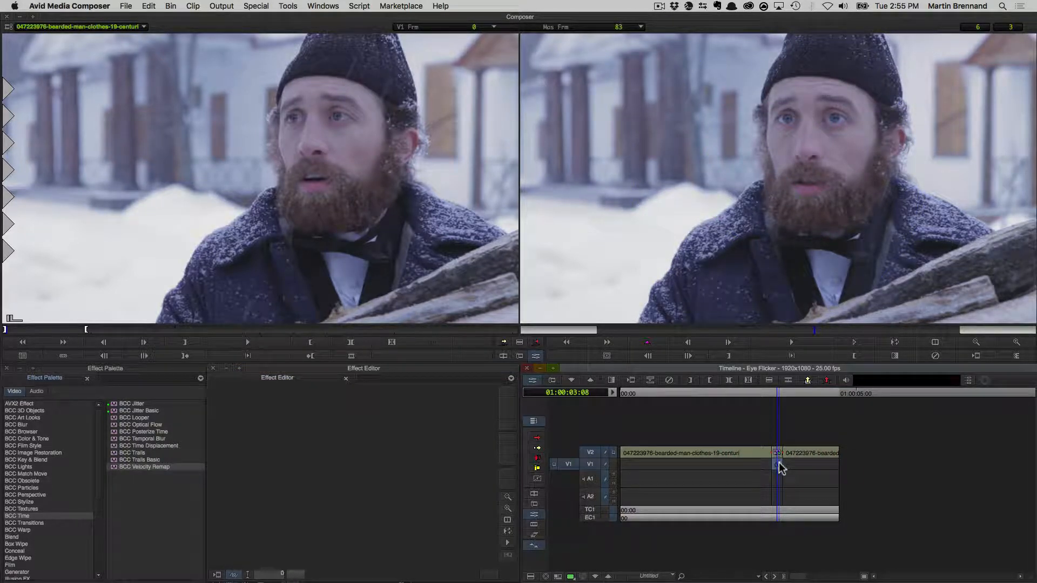
{"action": "key", "text": "BackSpace"}
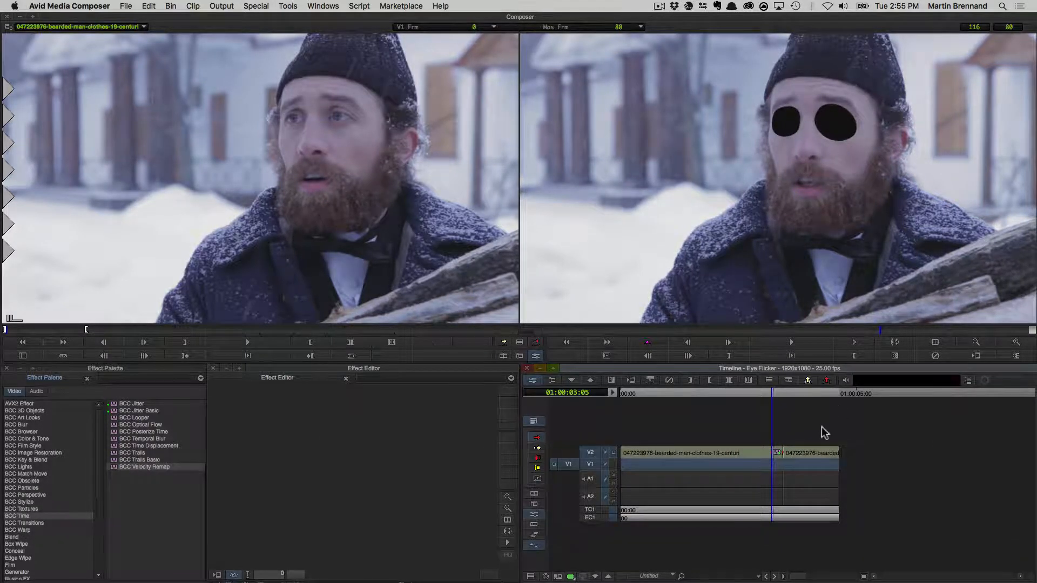
{"action": "key", "text": "super"}
{"action": "key", "text": "super+z"}
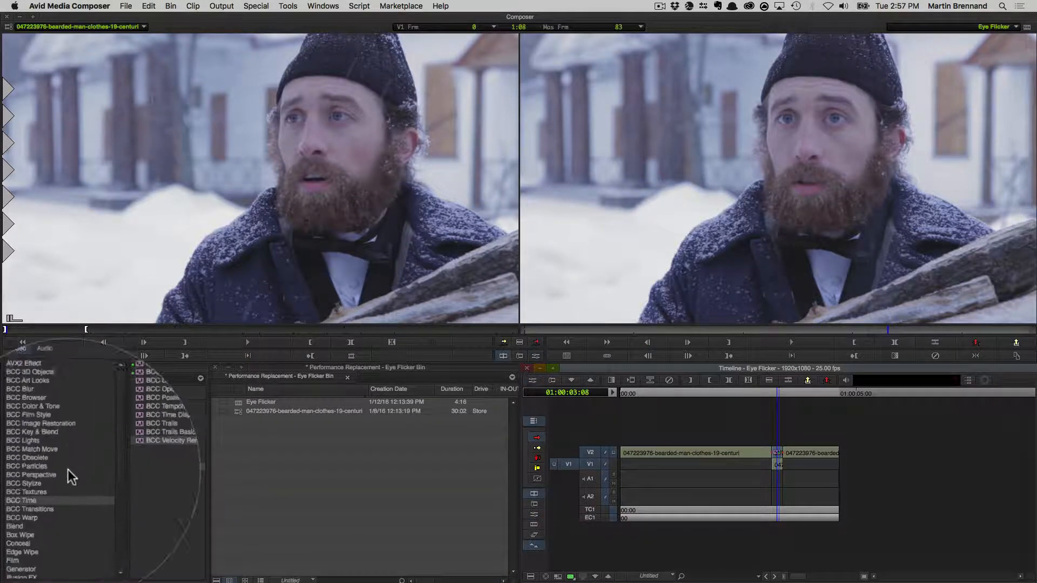
Apply the BCC Corner Pin effect from BCC Match Move to the short V1 segment beneath the composite.
{"action": "left_click", "coordinate": [27, 473]}
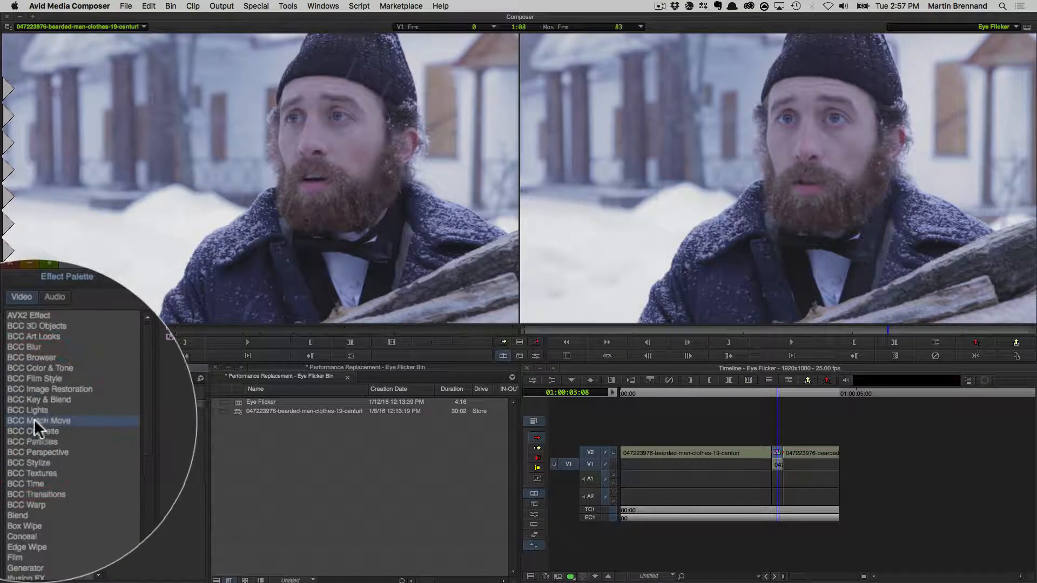
{"action": "left_click", "coordinate": [139, 405]}
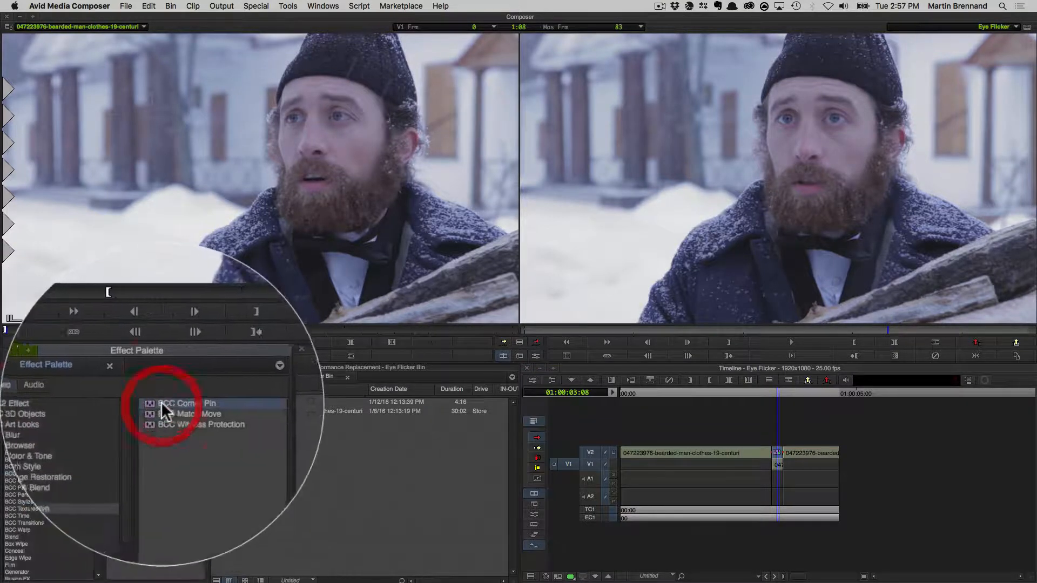
{"action": "left_click_drag", "start_coordinate": [139, 405], "coordinate": [778, 468]}
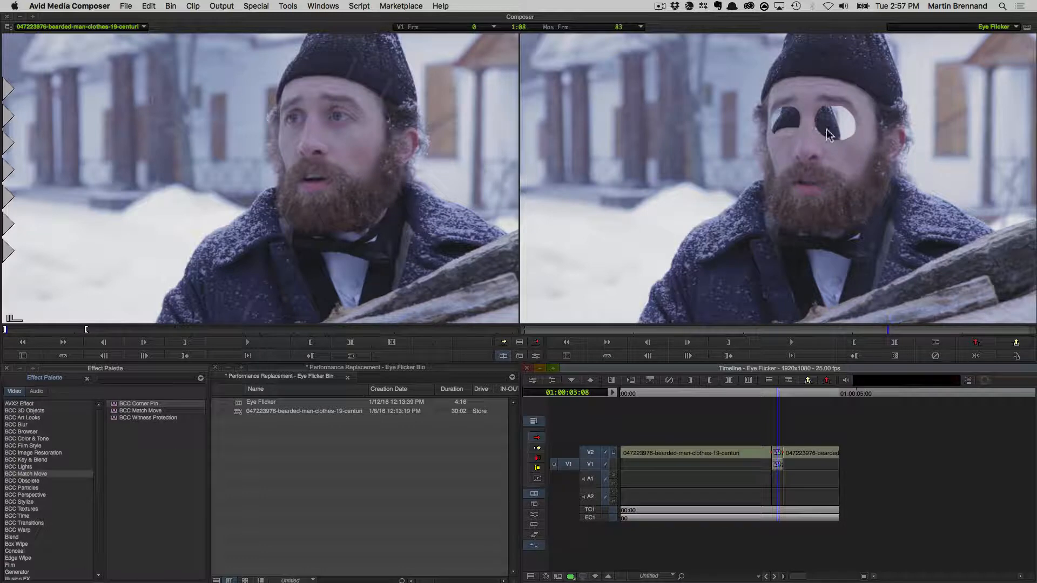
Edit the V1 segment's BCC Corner Pin effect, setting Background to None and Corner Pin Source to Filter Layer.
{"action": "left_click", "coordinate": [614, 464]}
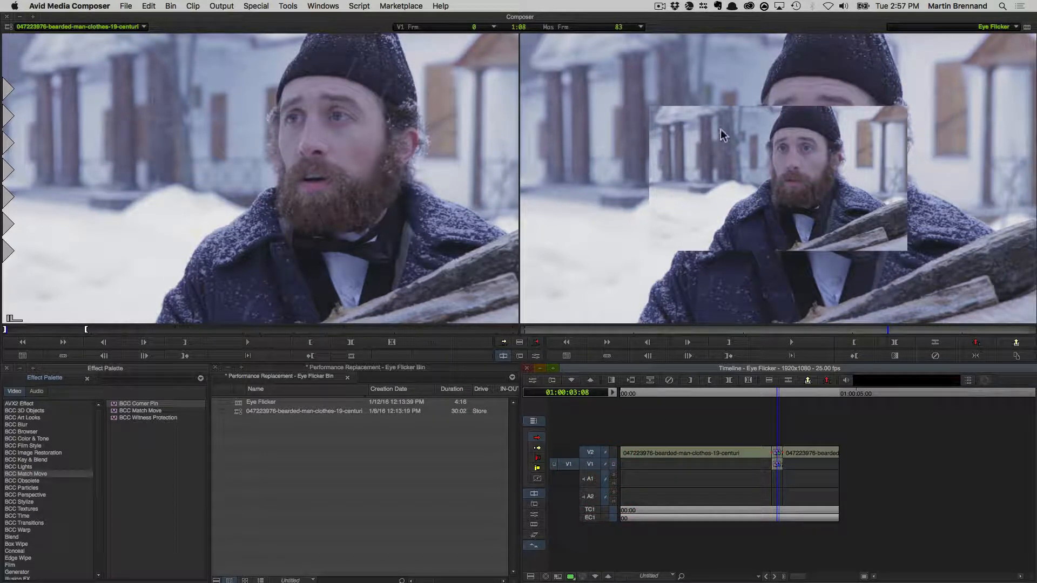
{"action": "left_click", "coordinate": [533, 380]}
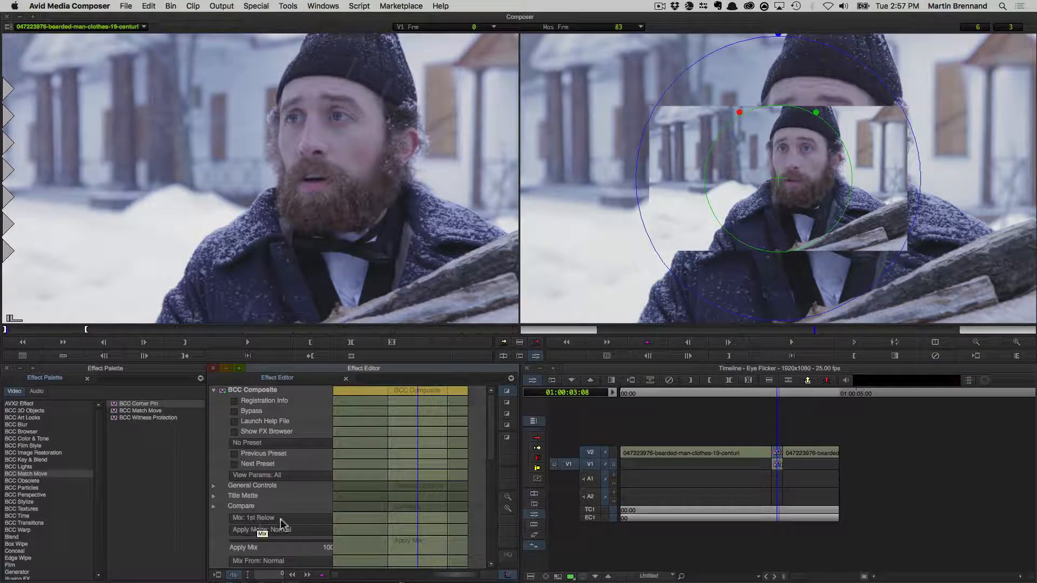
{"action": "left_click", "coordinate": [778, 464]}
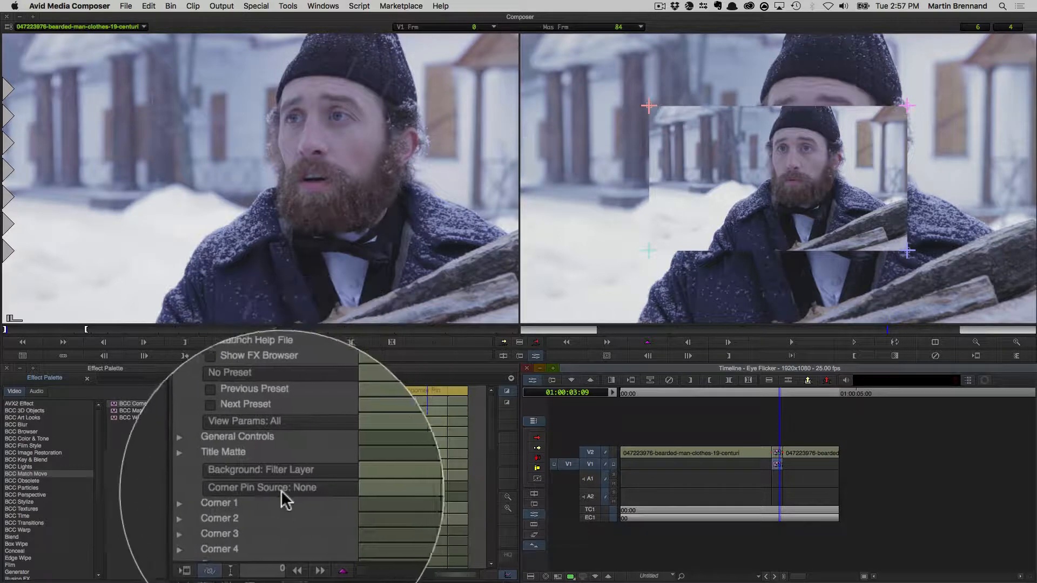
{"action": "left_click", "coordinate": [273, 469]}
{"action": "left_click", "coordinate": [271, 490]}
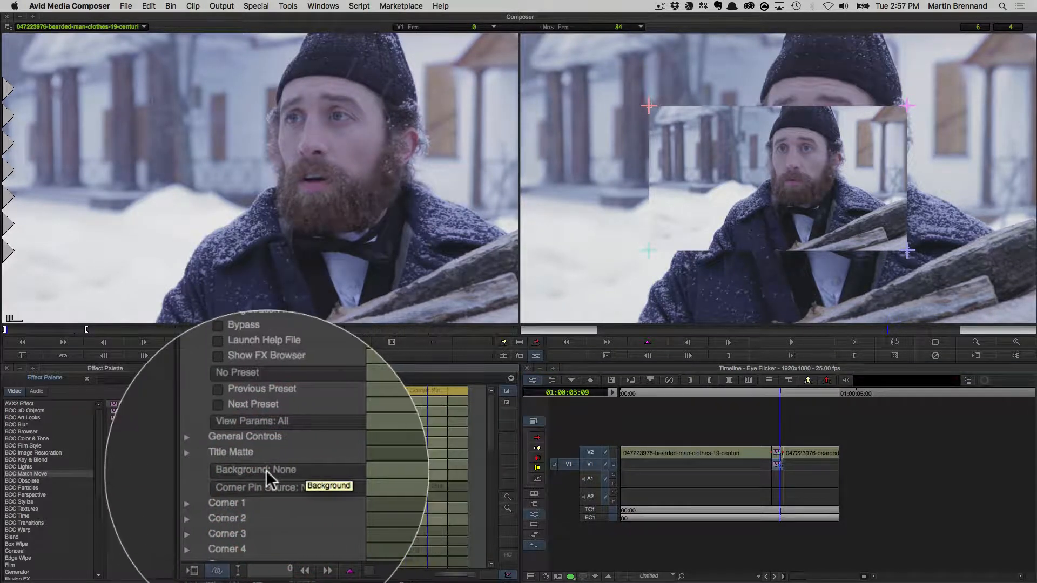
{"action": "left_click", "coordinate": [273, 487]}
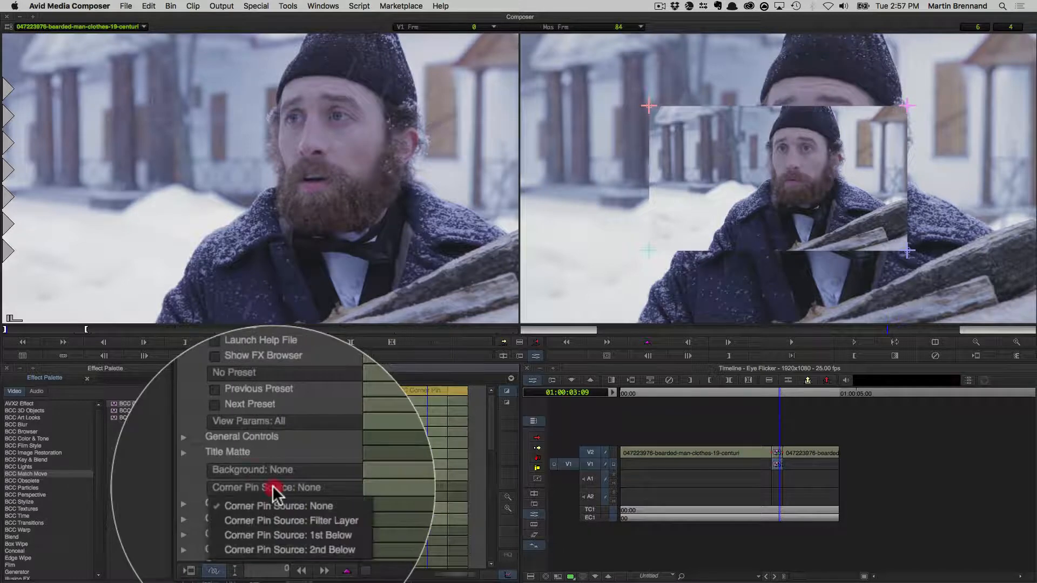
{"action": "left_click", "coordinate": [275, 521]}
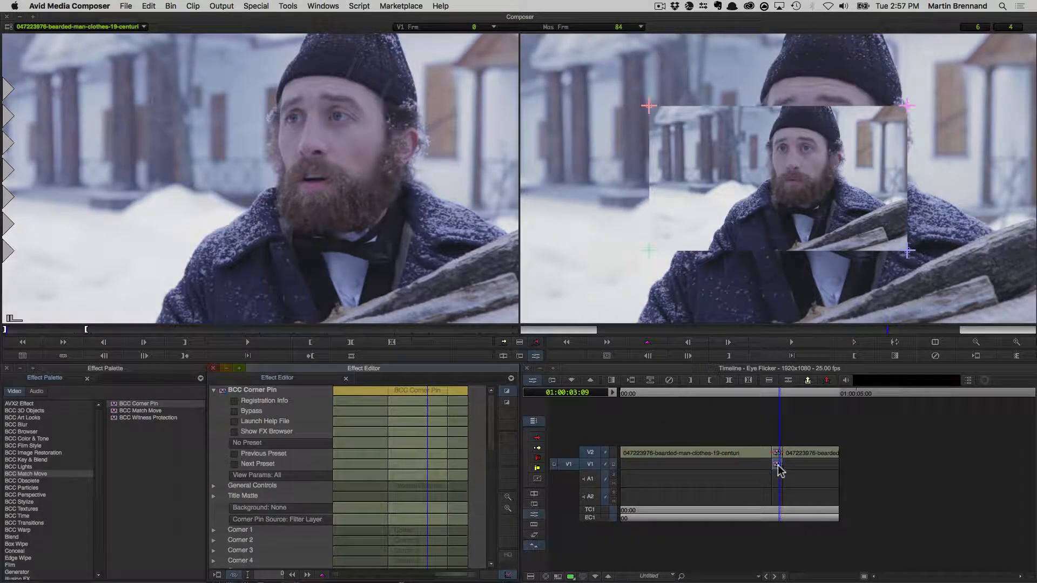
Set the Corner Pin effect's Render option to Corner Pin Only.
{"action": "scroll", "coordinate": [492, 427], "scroll_direction": "down", "scroll_amount": 10}
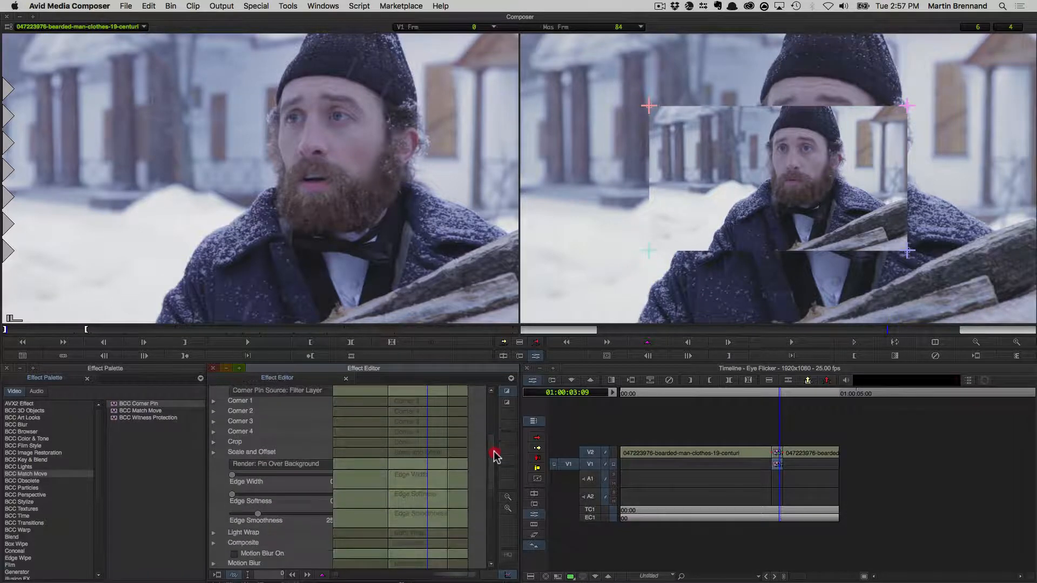
{"action": "left_click", "coordinate": [303, 414]}
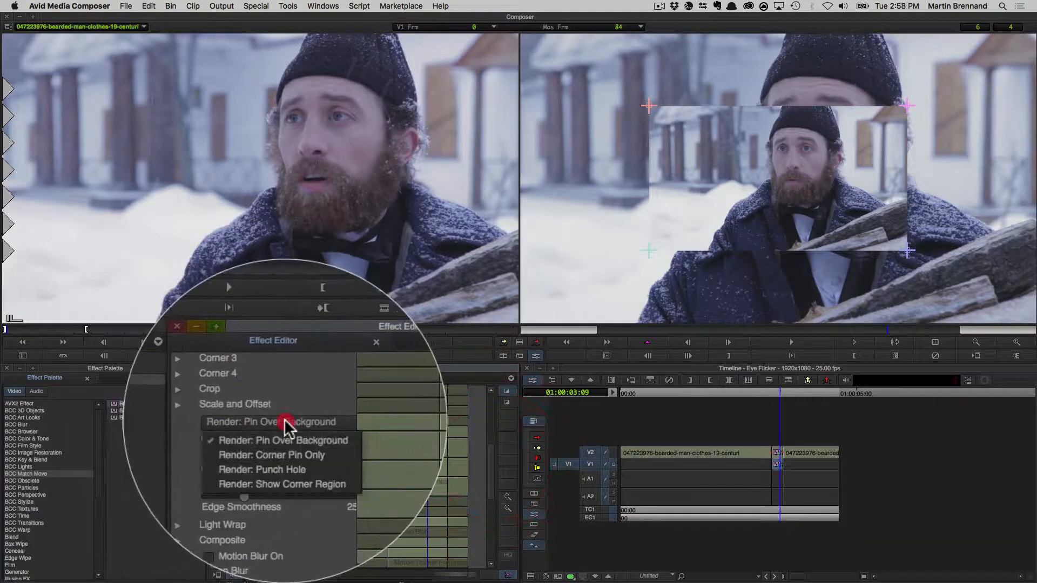
{"action": "left_click", "coordinate": [287, 420]}
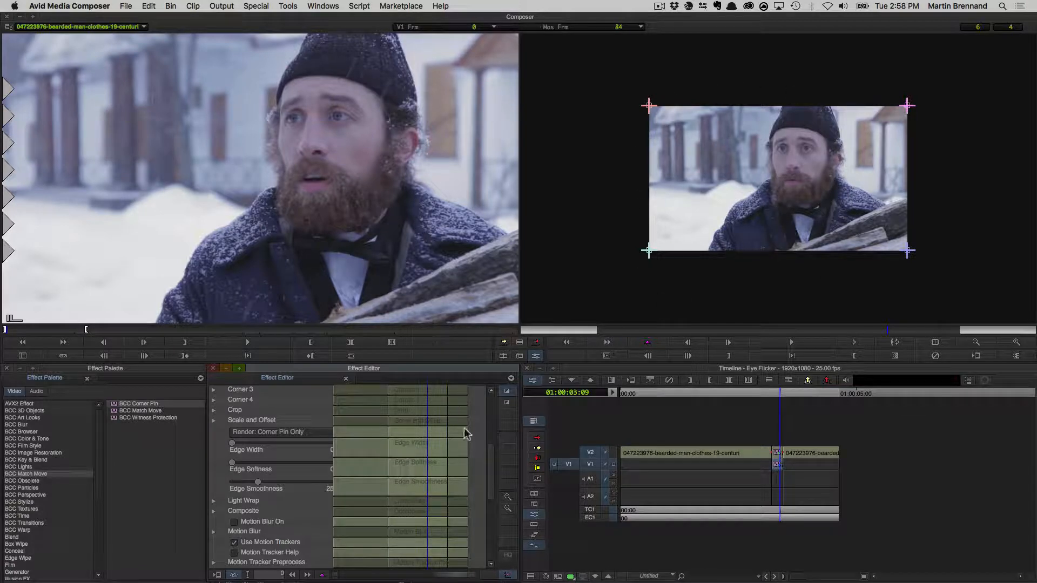
Load eye mask.txt as tracker data into the Corner Pin's Motion Tracker, and scrub the effect's frames to check the match.
{"action": "left_click_drag", "start_coordinate": [492, 459], "coordinate": [496, 512]}
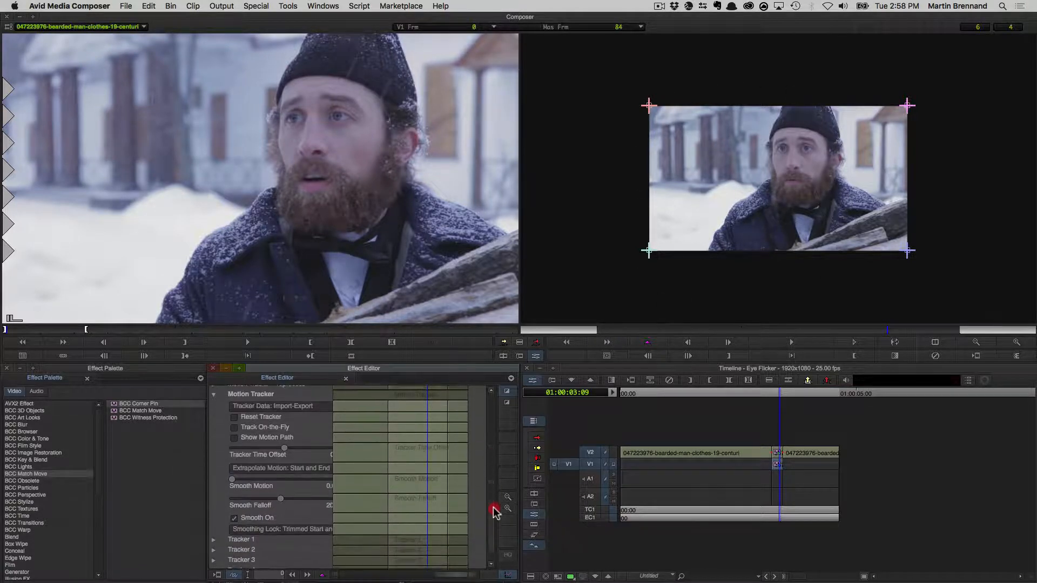
{"action": "left_click", "coordinate": [214, 394]}
{"action": "left_click", "coordinate": [215, 393]}
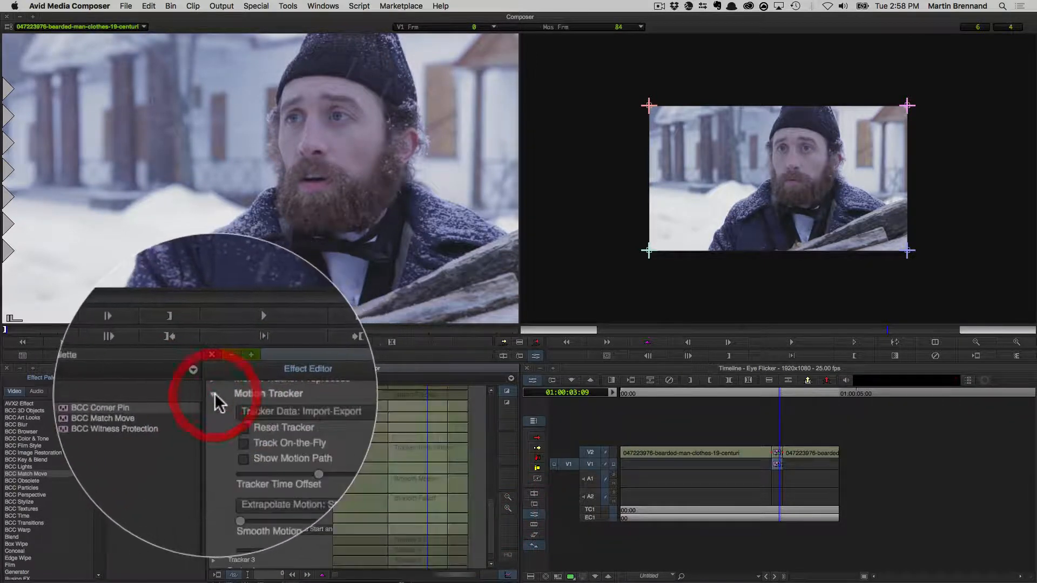
{"action": "left_click", "coordinate": [290, 412]}
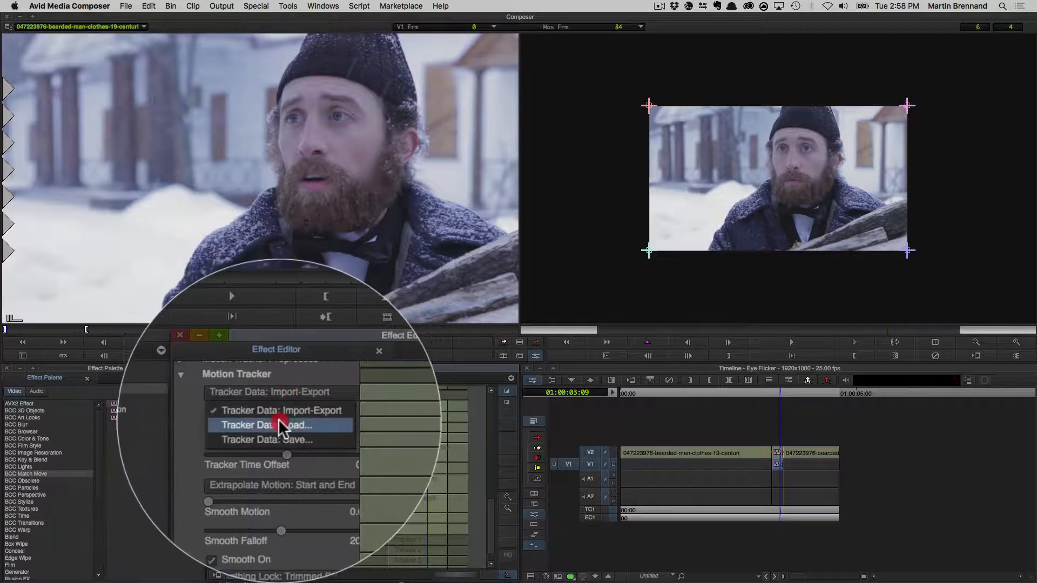
{"action": "left_click", "coordinate": [279, 427]}
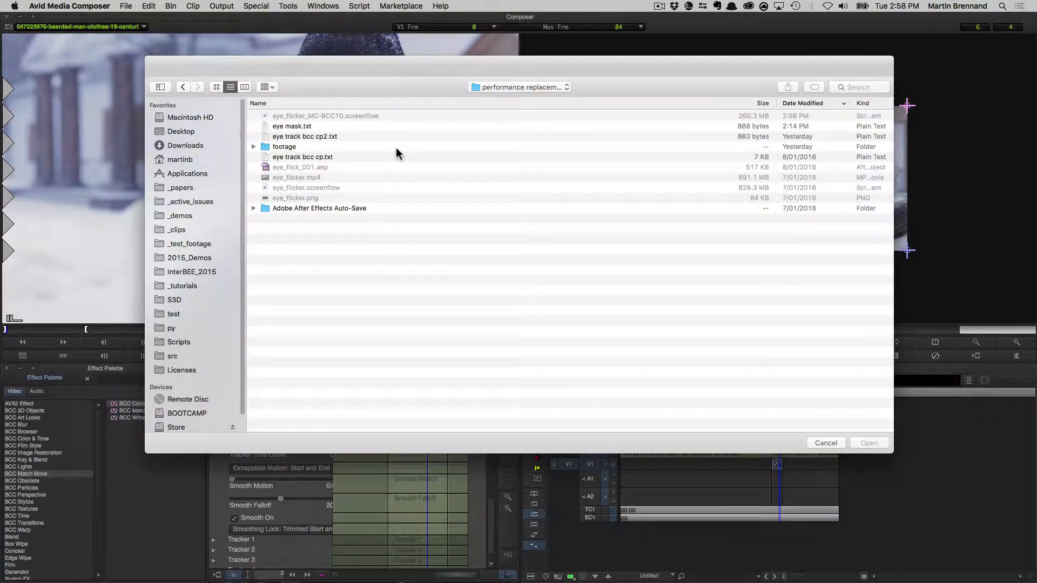
{"action": "left_click", "coordinate": [282, 125]}
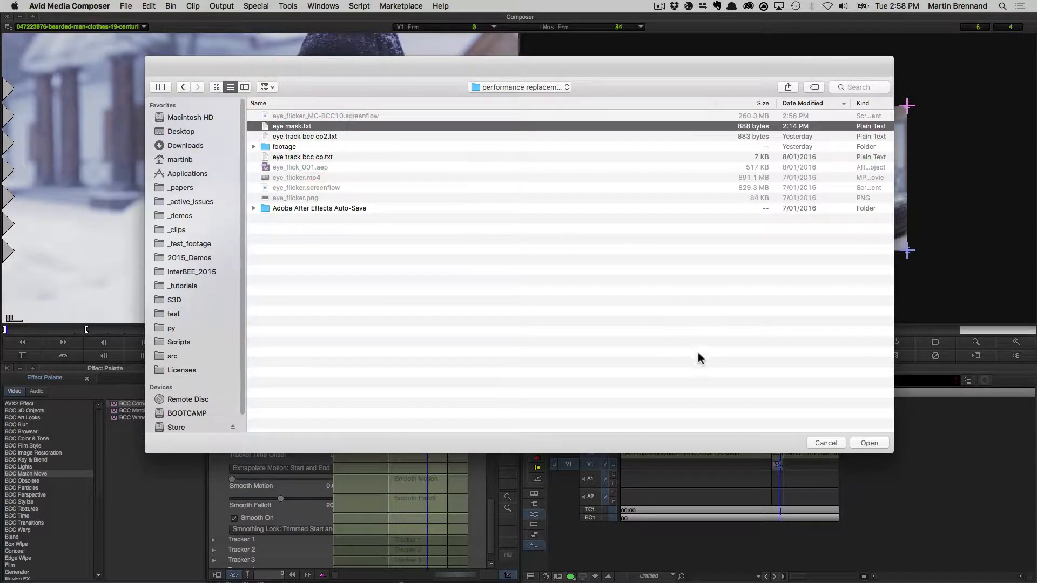
{"action": "left_click", "coordinate": [869, 443]}
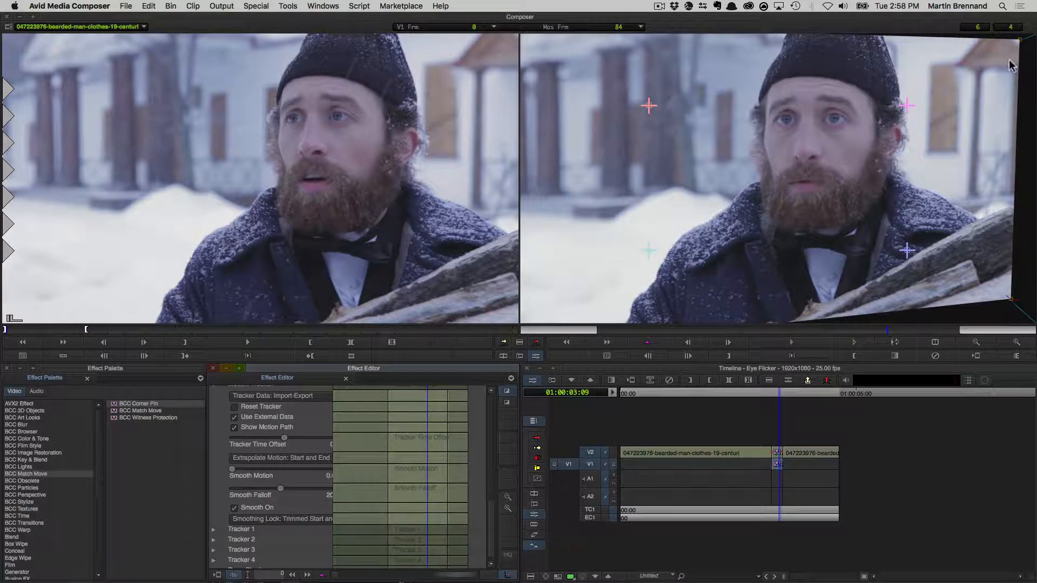
{"action": "left_click_drag", "start_coordinate": [785, 398], "coordinate": [779, 394]}
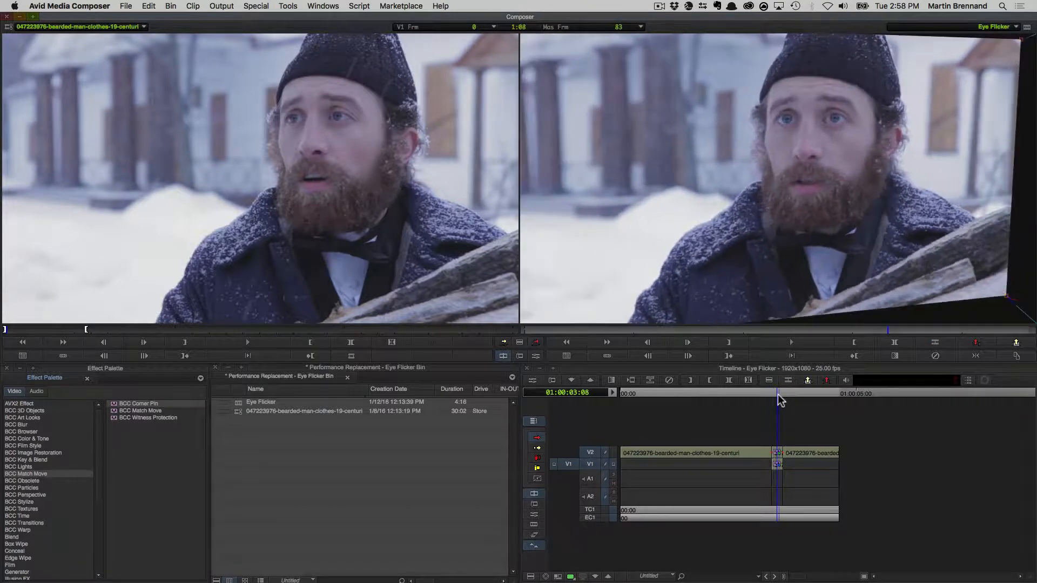
{"action": "left_click", "coordinate": [780, 393]}
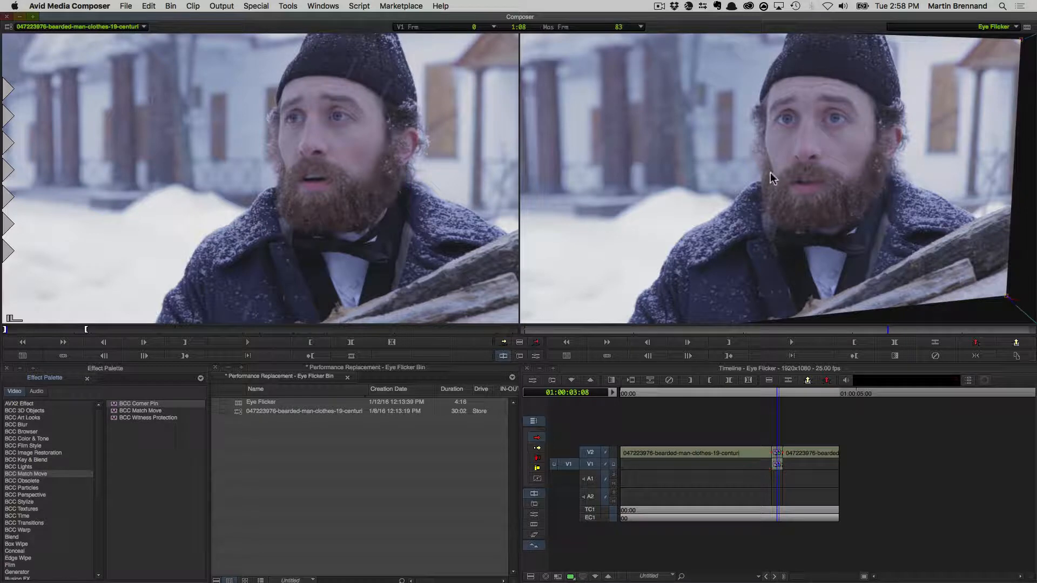
{"action": "left_click_drag", "start_coordinate": [775, 394], "coordinate": [780, 395]}
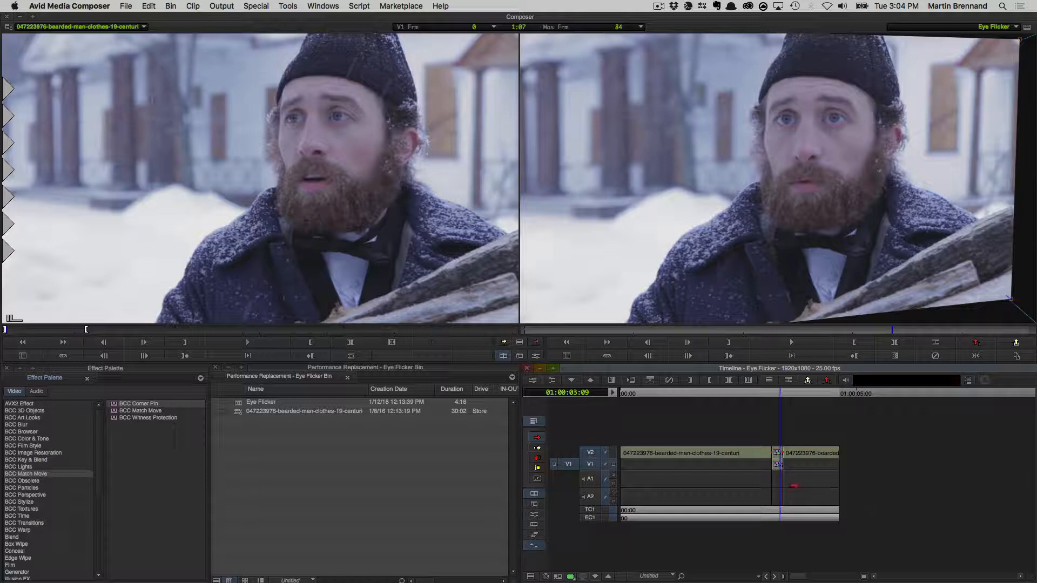
Reveal the nested tracks of the short V1 segment and apply BCC Velocity Remap from BCC Time to its topmost nested clip.
{"action": "left_click", "coordinate": [778, 465]}
{"action": "double_click", "coordinate": [776, 464]}
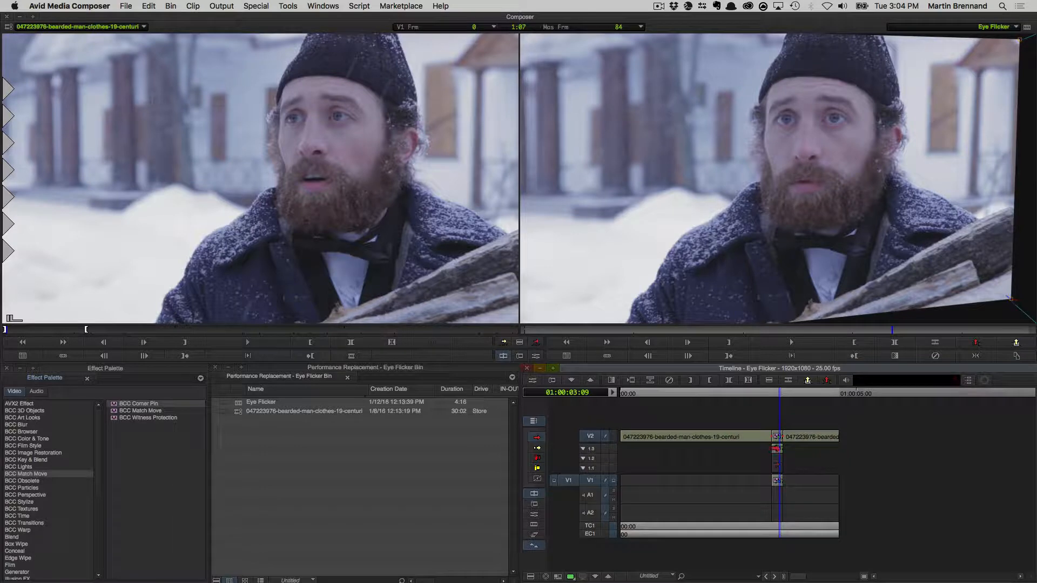
{"action": "left_click", "coordinate": [778, 448]}
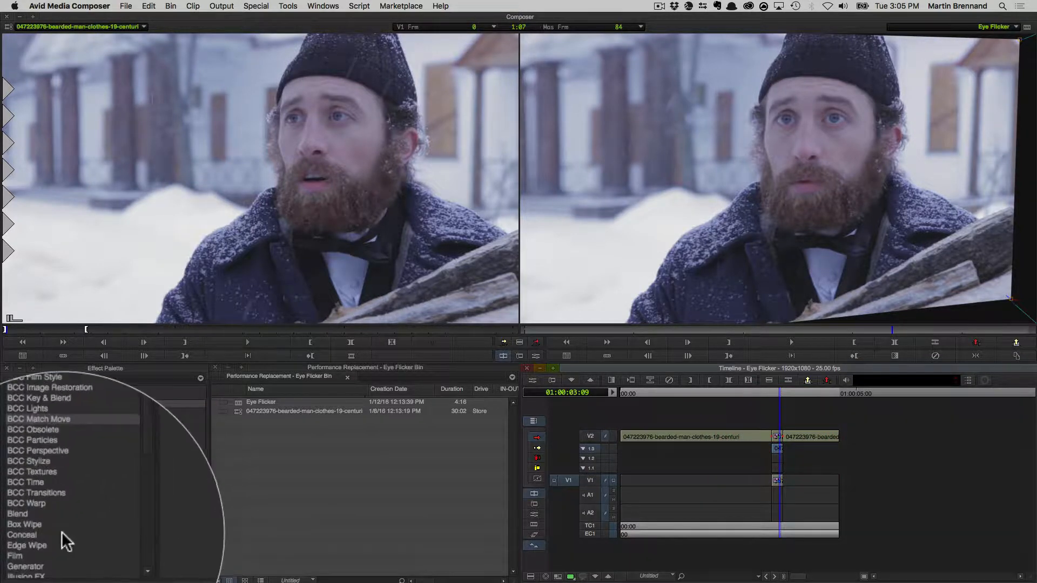
{"action": "left_click", "coordinate": [19, 516]}
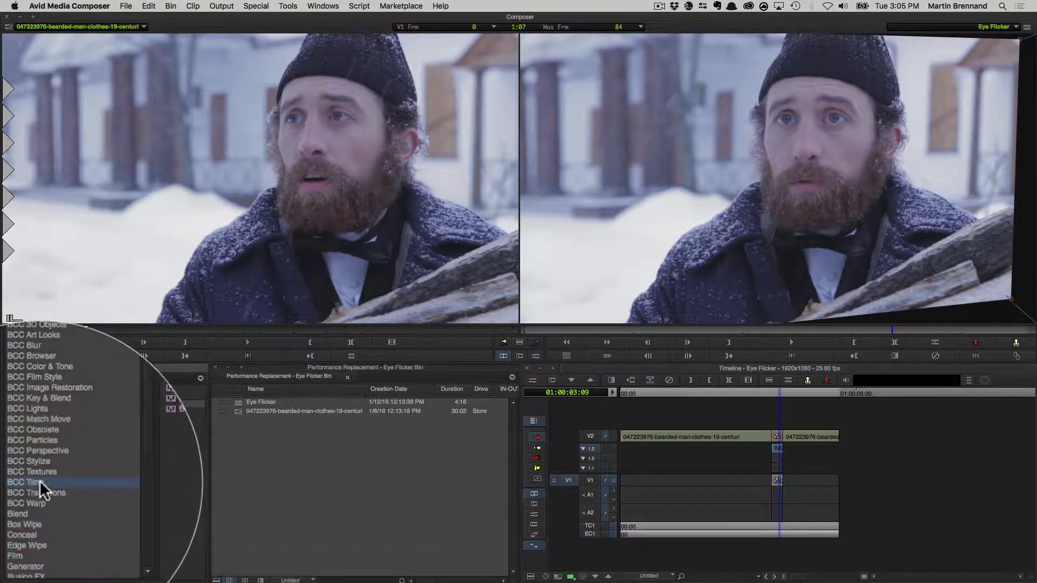
{"action": "left_click", "coordinate": [161, 419]}
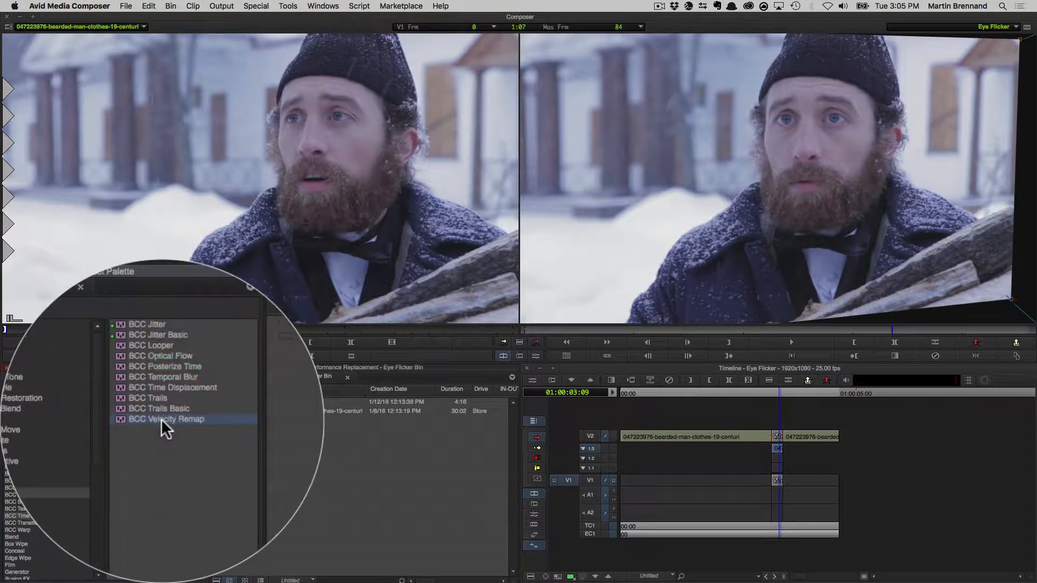
{"action": "left_click_drag", "start_coordinate": [161, 419], "coordinate": [777, 452]}
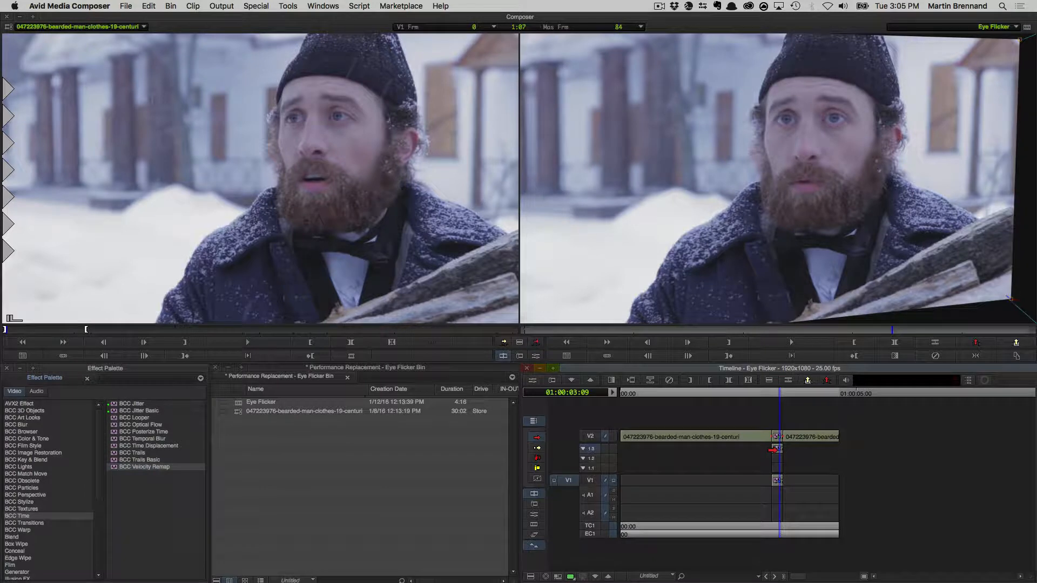
Edit the nested clip's BCC Velocity Remap effect and lower its Velocity from normal speed to about 0.
{"action": "left_click", "coordinate": [533, 381]}
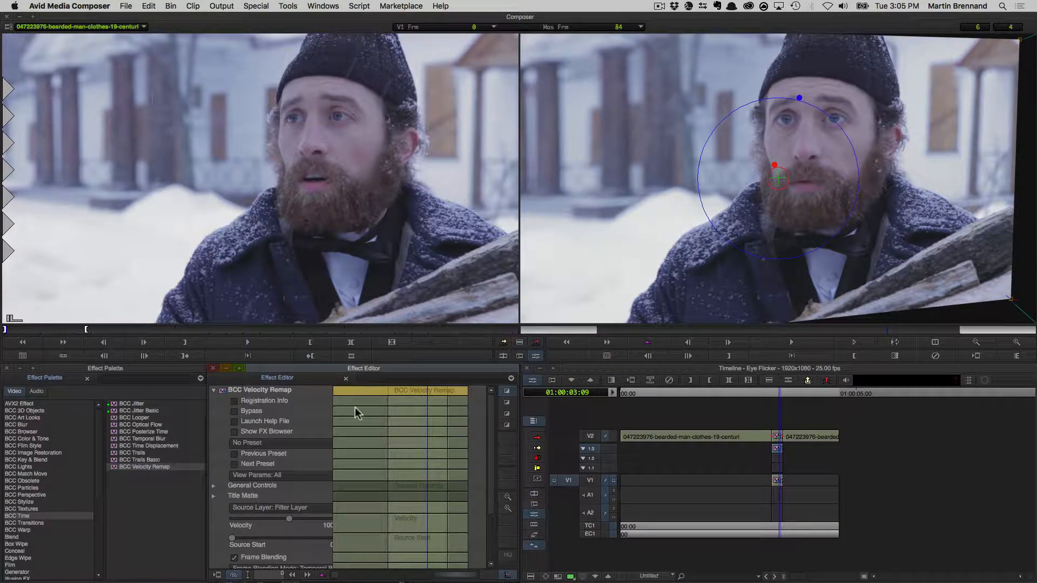
{"action": "left_click_drag", "start_coordinate": [496, 435], "coordinate": [489, 463]}
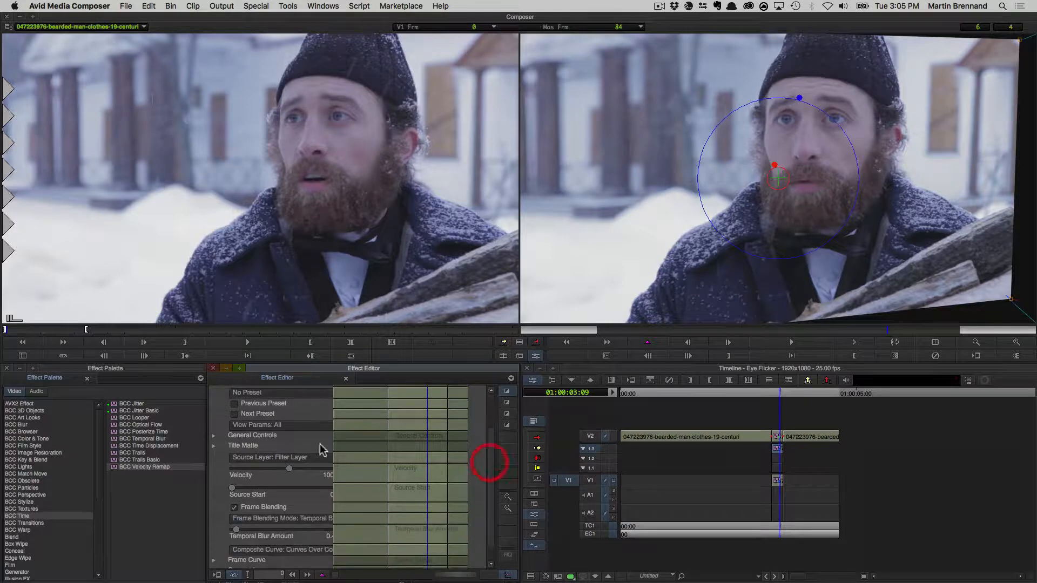
{"action": "left_click", "coordinate": [287, 468]}
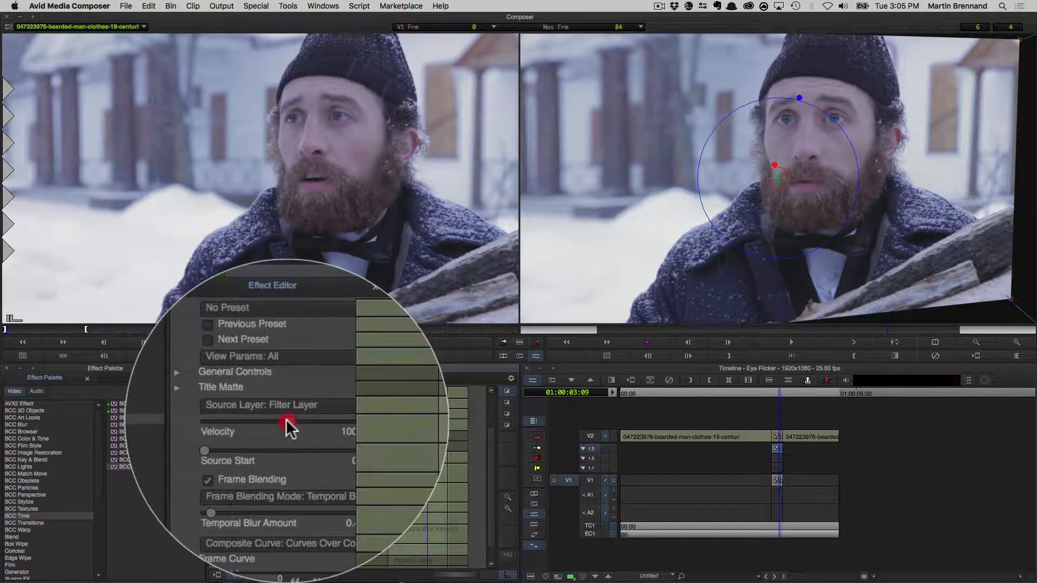
{"action": "left_click_drag", "start_coordinate": [286, 421], "coordinate": [283, 467]}
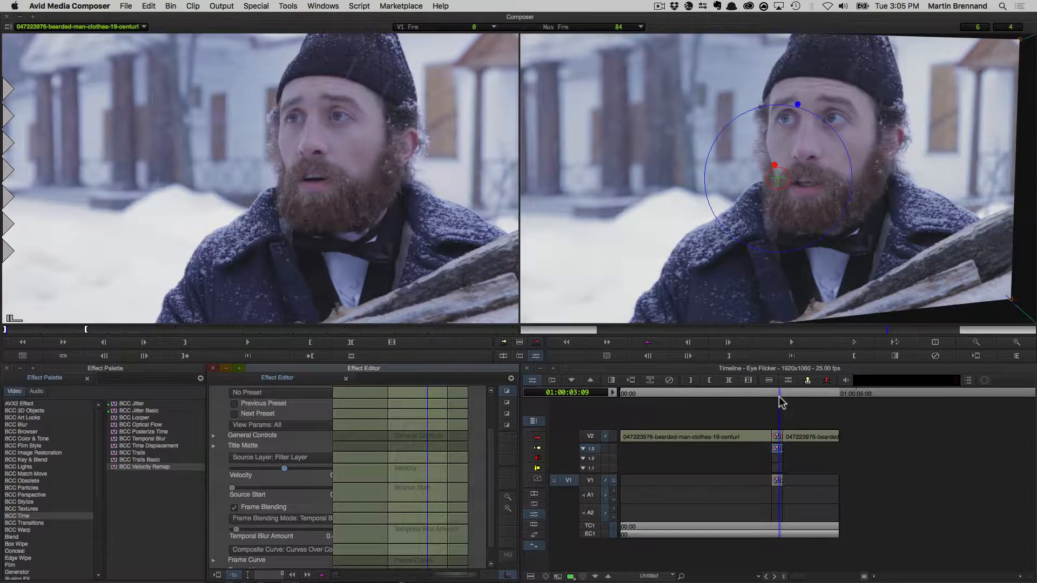
Turn video monitoring for V2 back on and scrub across the short replaced section to check the composite.
{"action": "left_click_drag", "start_coordinate": [779, 396], "coordinate": [779, 395]}
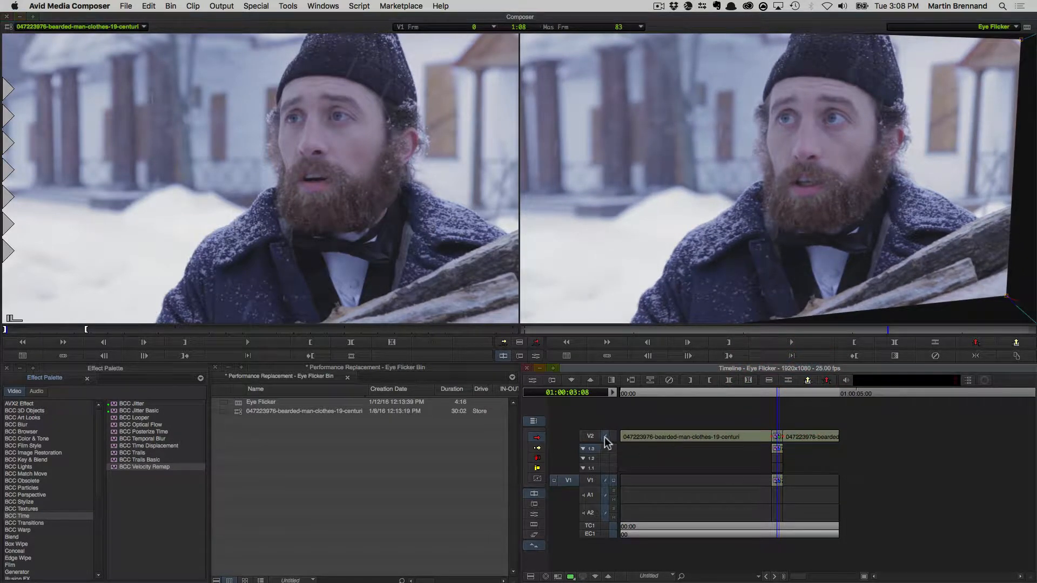
{"action": "left_click", "coordinate": [614, 436]}
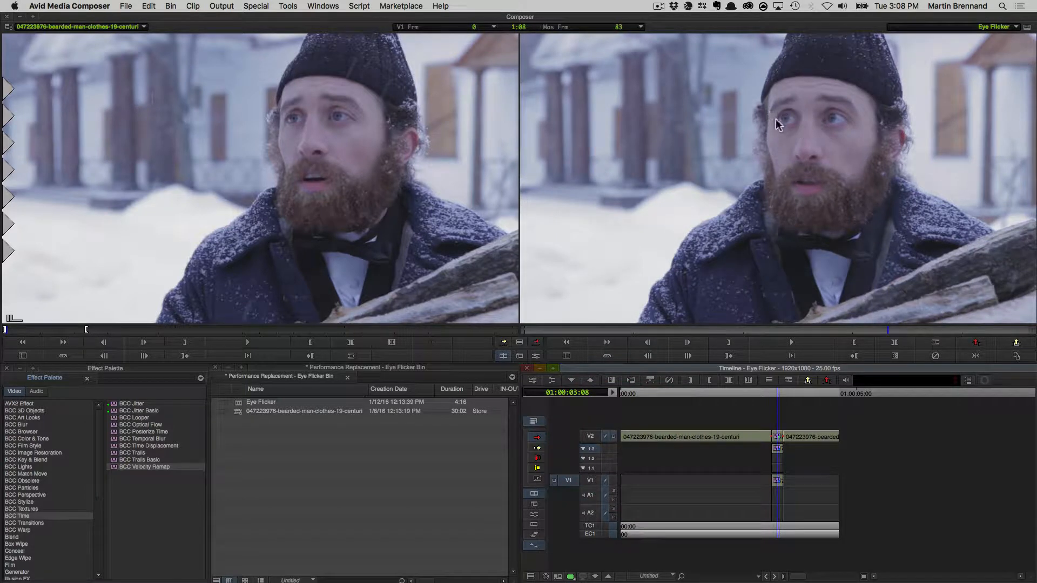
{"action": "mouse_move", "coordinate": [778, 395]}
{"action": "left_mouse_down"}
{"action": "mouse_move", "coordinate": [800, 396]}
{"action": "mouse_move", "coordinate": [739, 396]}
{"action": "mouse_move", "coordinate": [802, 403]}
{"action": "mouse_move", "coordinate": [782, 403]}
{"action": "left_mouse_up"}
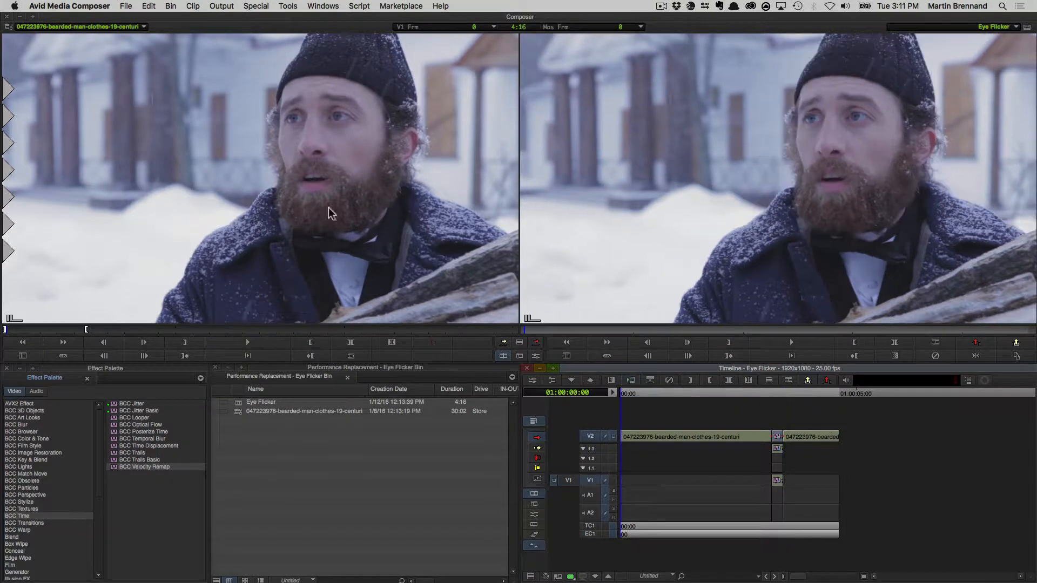
Play the original source clip through the eye flicker, stop it, and play the finished sequence from its start for comparison.
{"action": "left_click", "coordinate": [250, 341]}
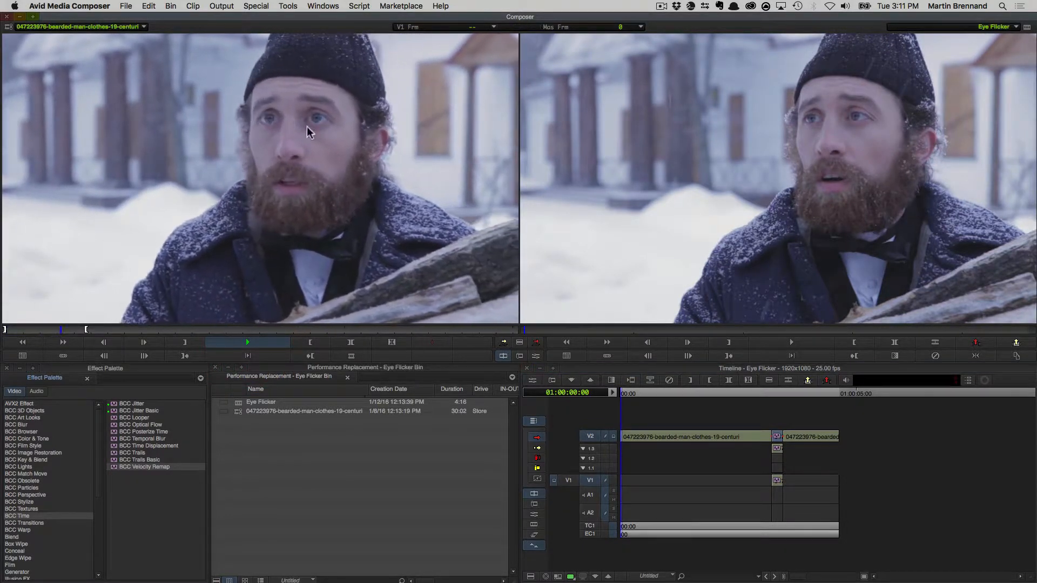
{"action": "left_click", "coordinate": [254, 346]}
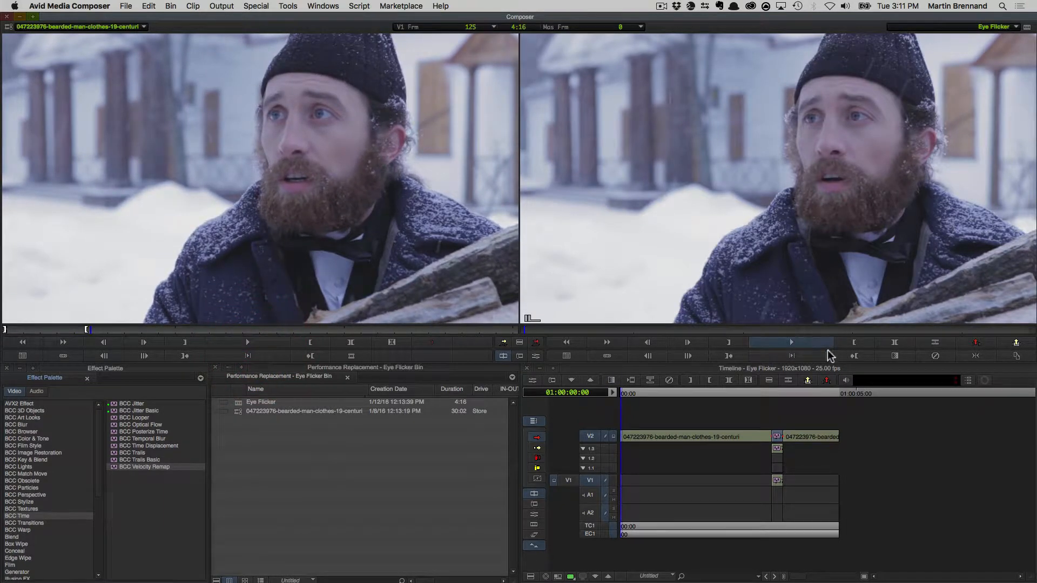
{"action": "left_click", "coordinate": [796, 342]}
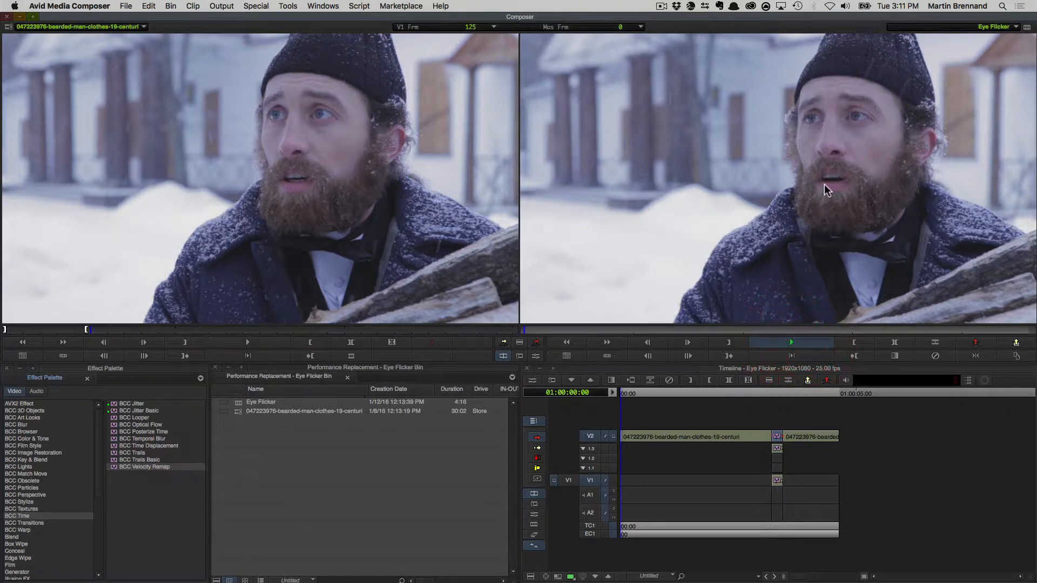